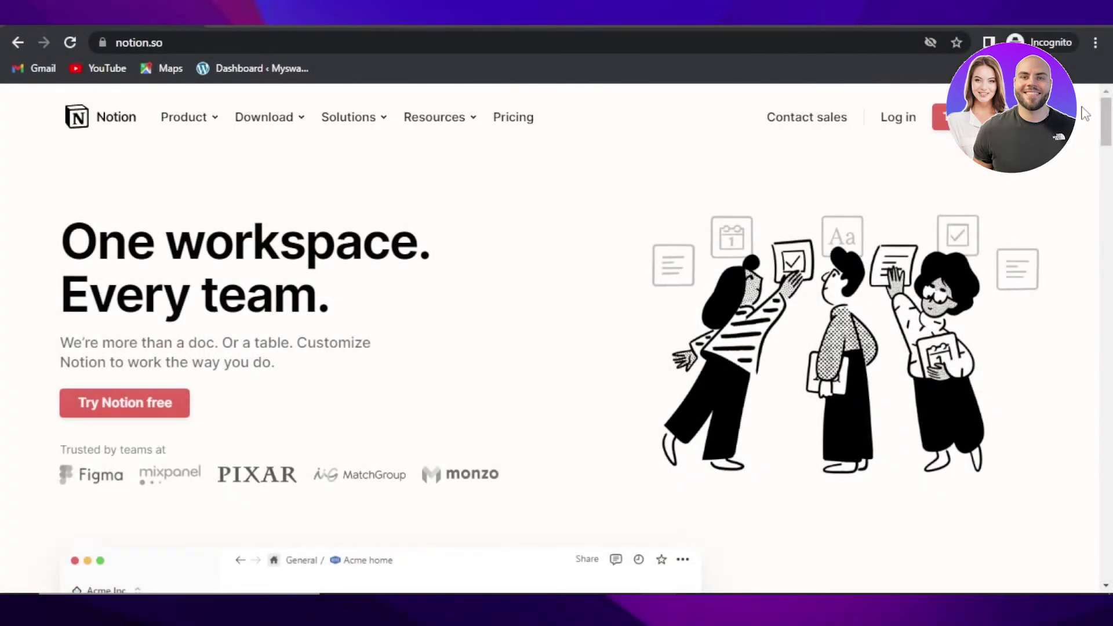
Step: Scroll through the Notion homepage, then begin the free signup with 'Try Notion free'
mouse_move(1106, 122)
mouse_down()
mouse_move(1108, 197)
mouse_move(1108, 119)
mouse_up()
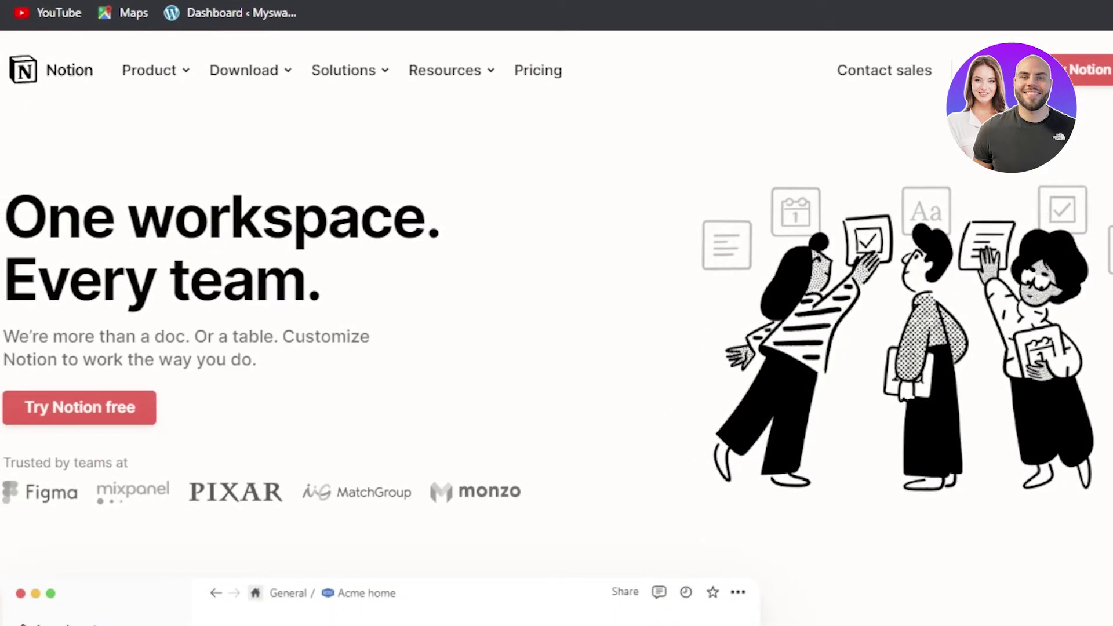
scroll(383, 348, down, 15)
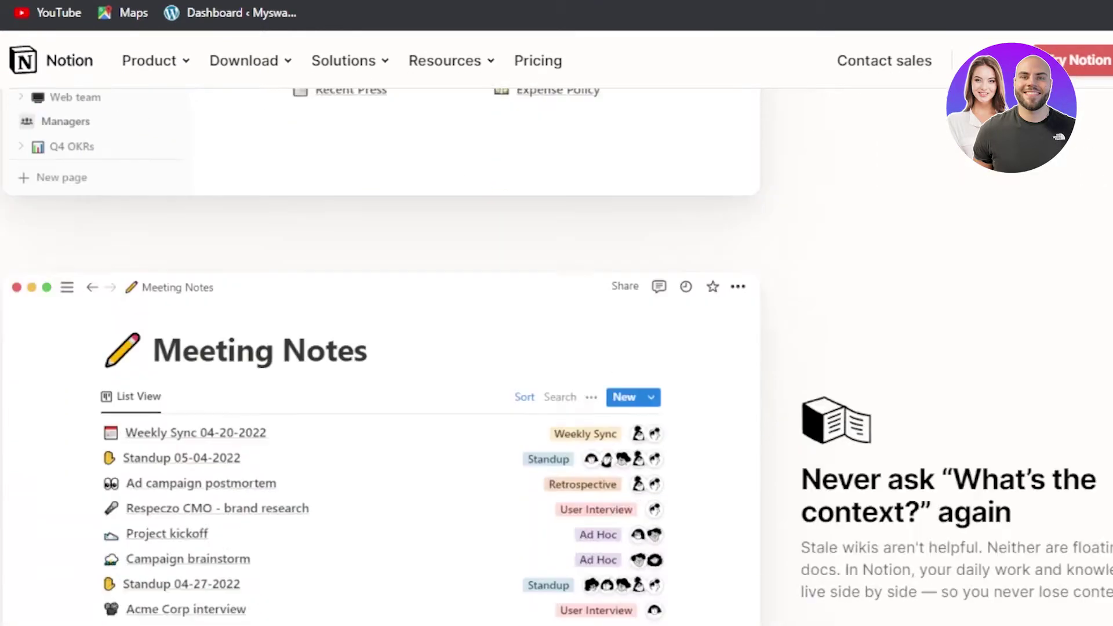
scroll(382, 347, down, 10)
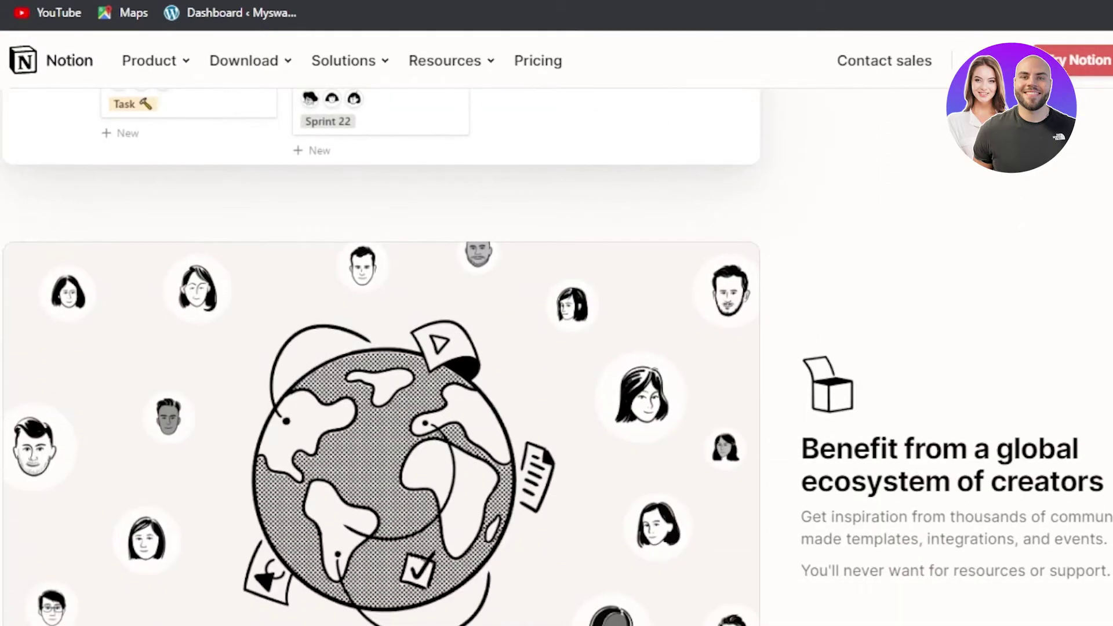
scroll(383, 348, down, 10)
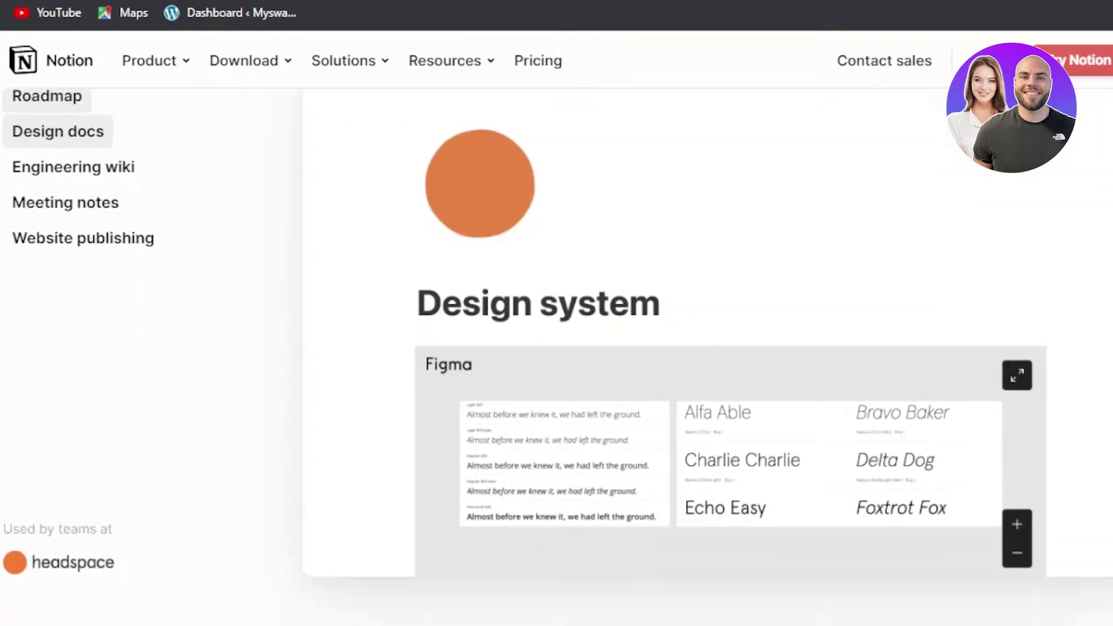
scroll(557, 348, down, 10)
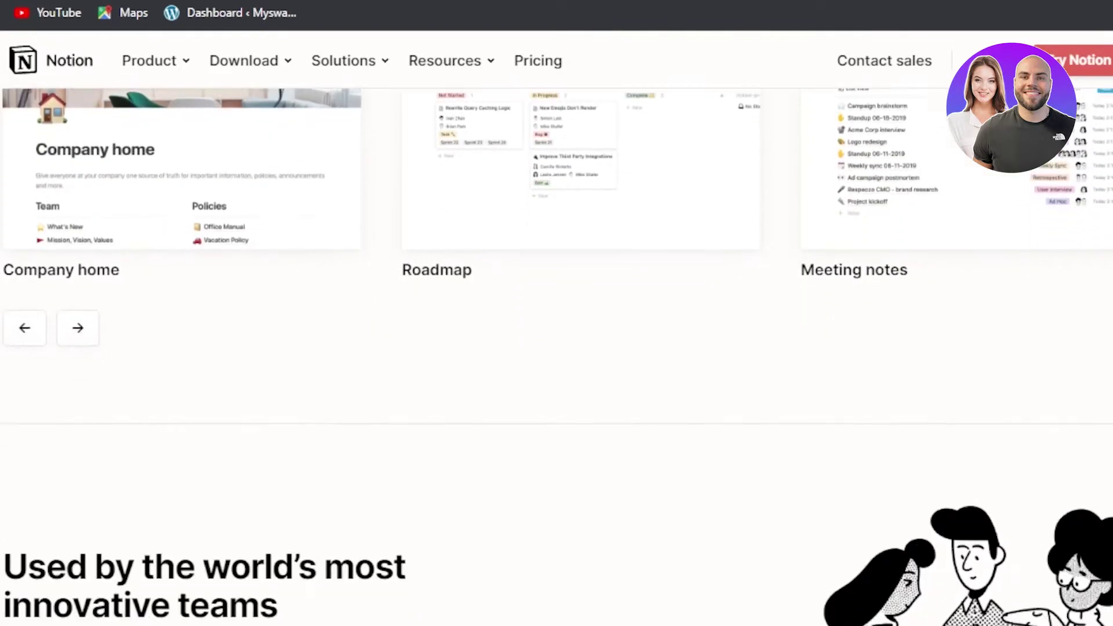
scroll(556, 347, down, 10)
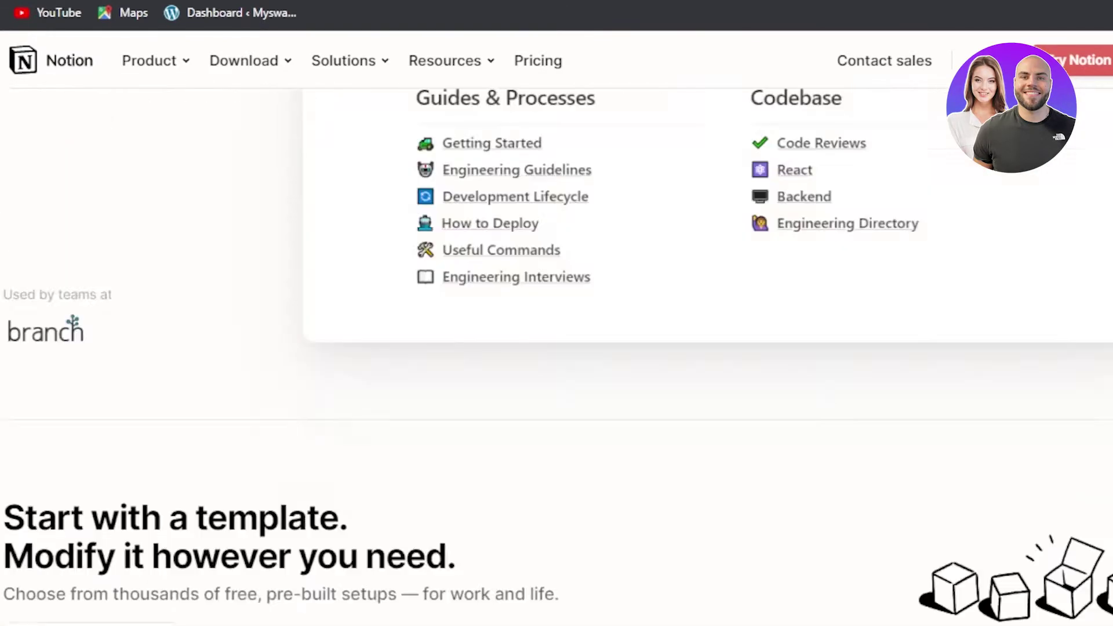
scroll(556, 348, up, 5)
scroll(383, 348, up, 10)
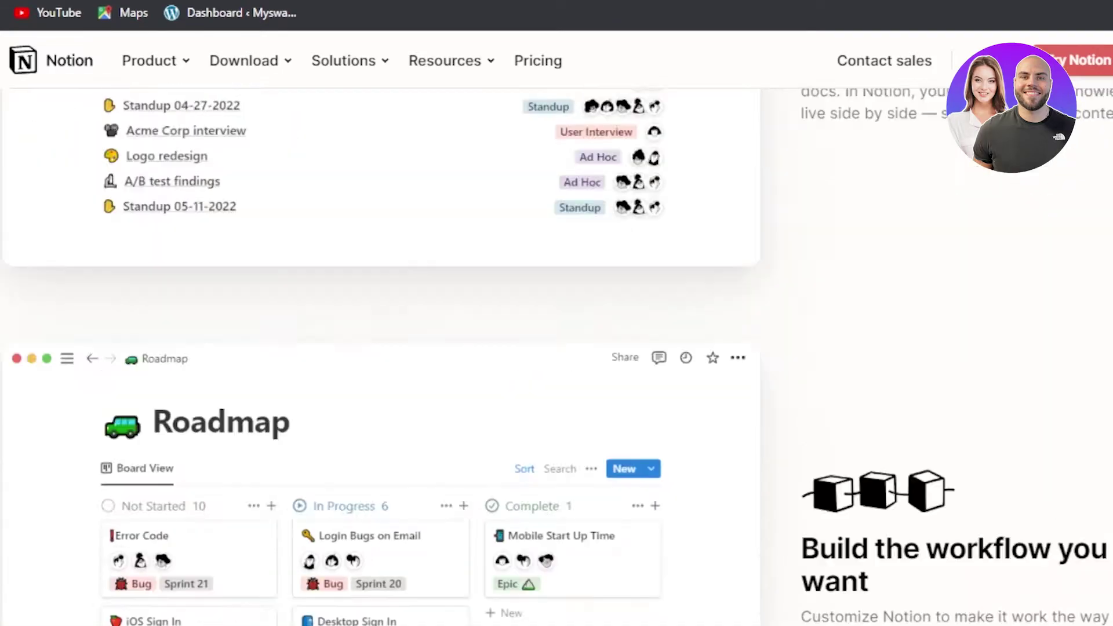
scroll(556, 347, up, 10)
scroll(556, 347, down, 15)
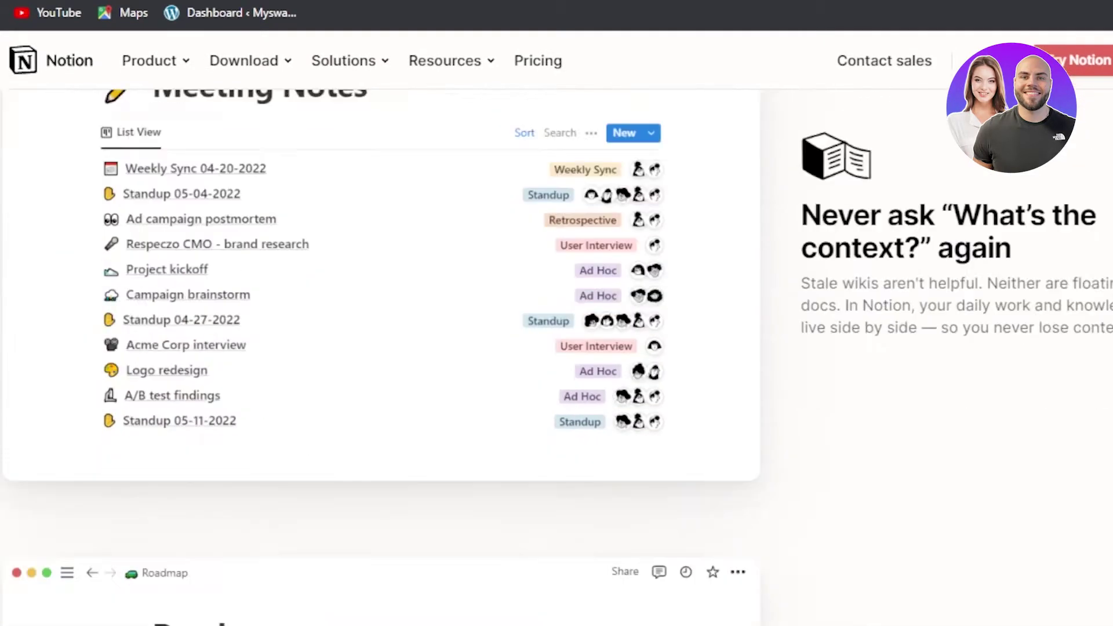
scroll(556, 348, down, 5)
scroll(557, 348, up, 15)
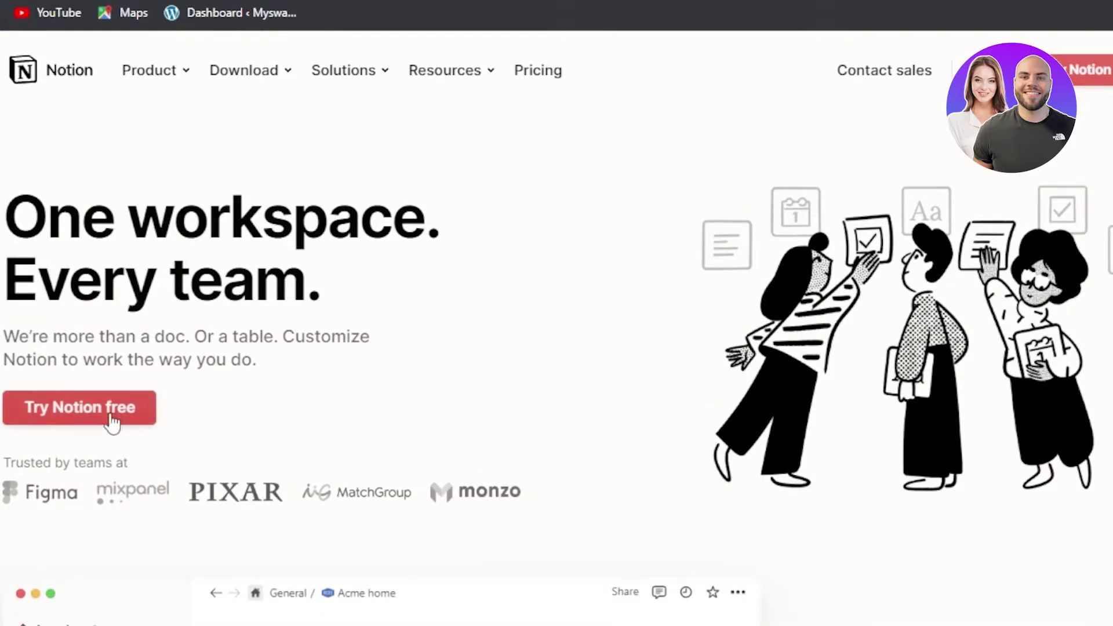
click(79, 414)
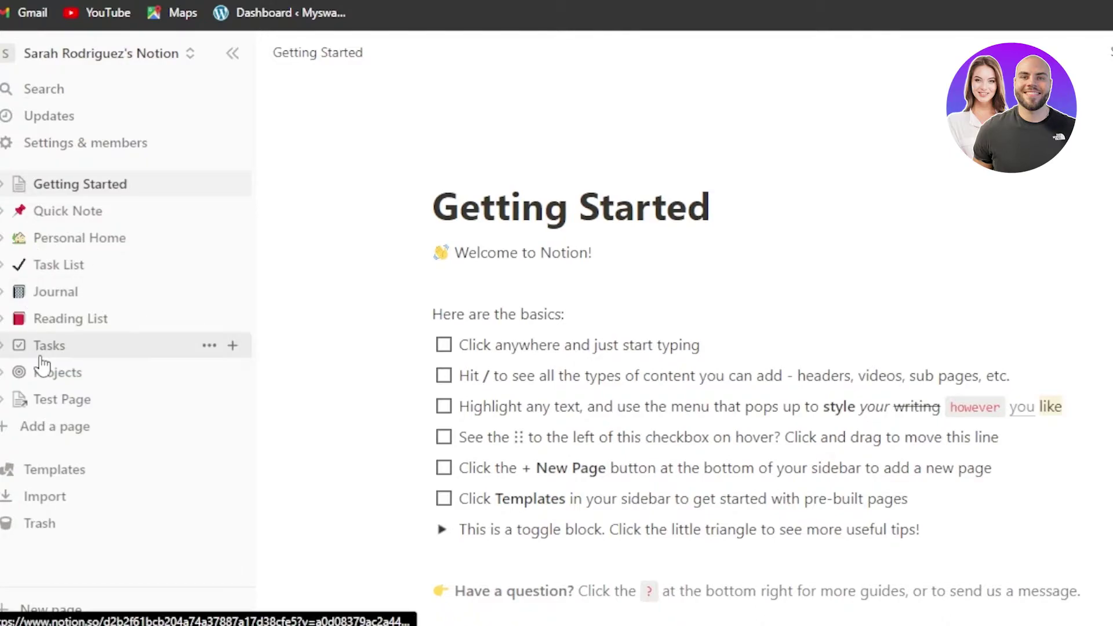
click(232, 54)
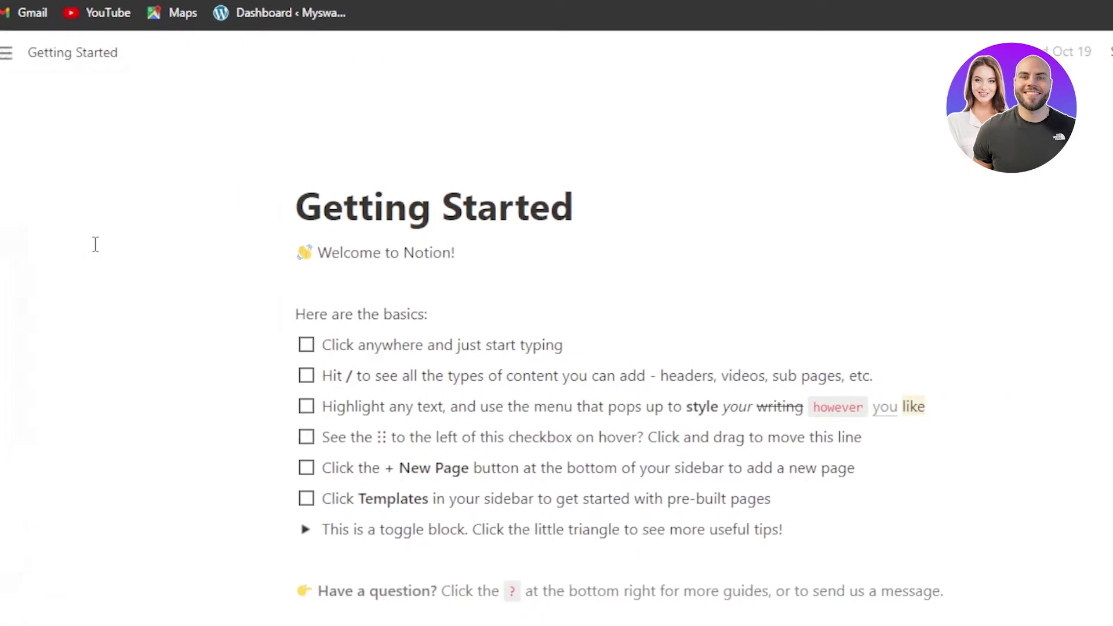
key(ctrl+backslash)
click(118, 113)
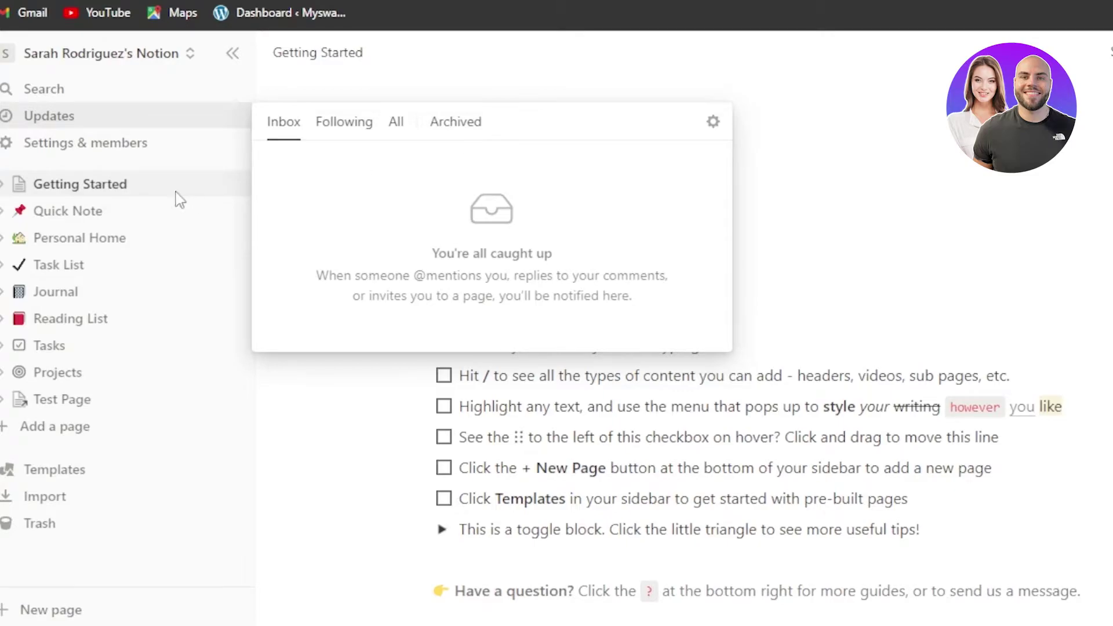
click(128, 159)
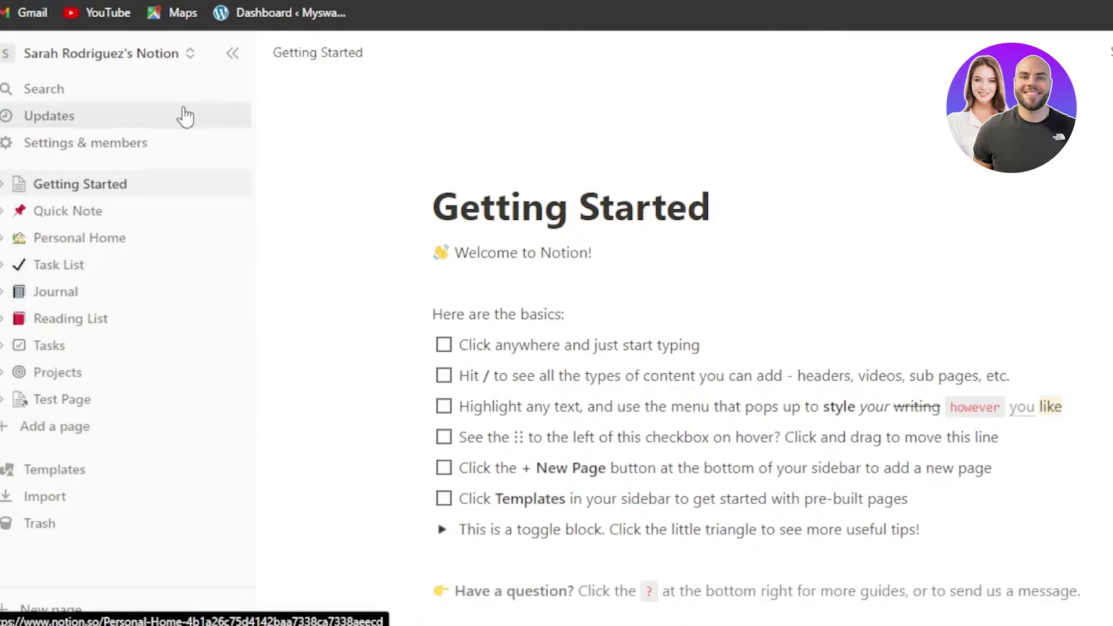
Step: Open the workspace and account switcher, then close it again
click(191, 54)
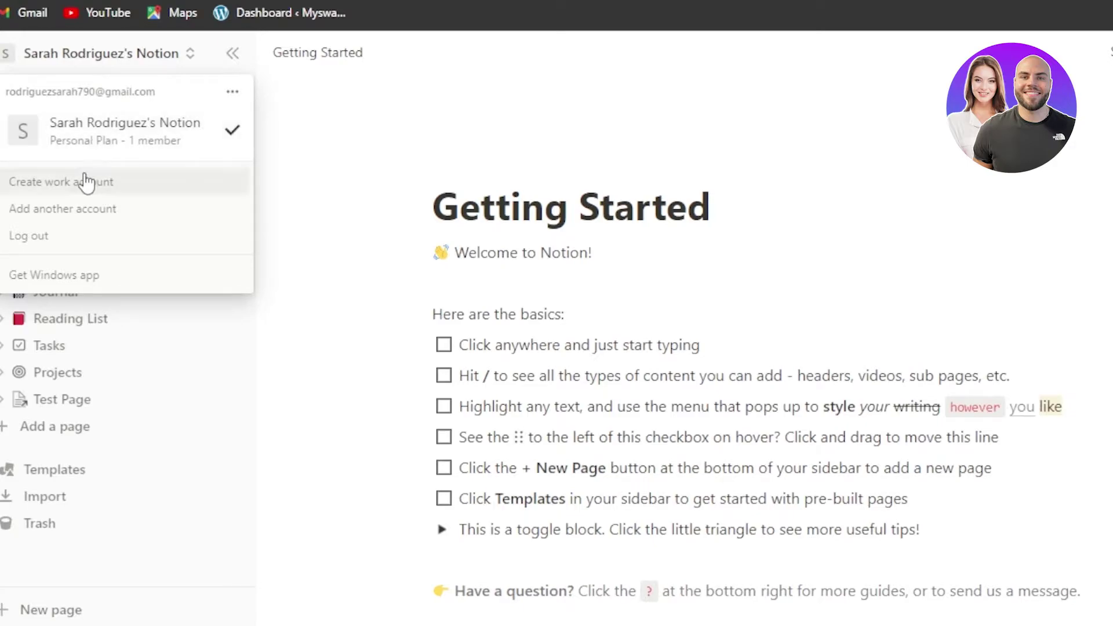
click(332, 219)
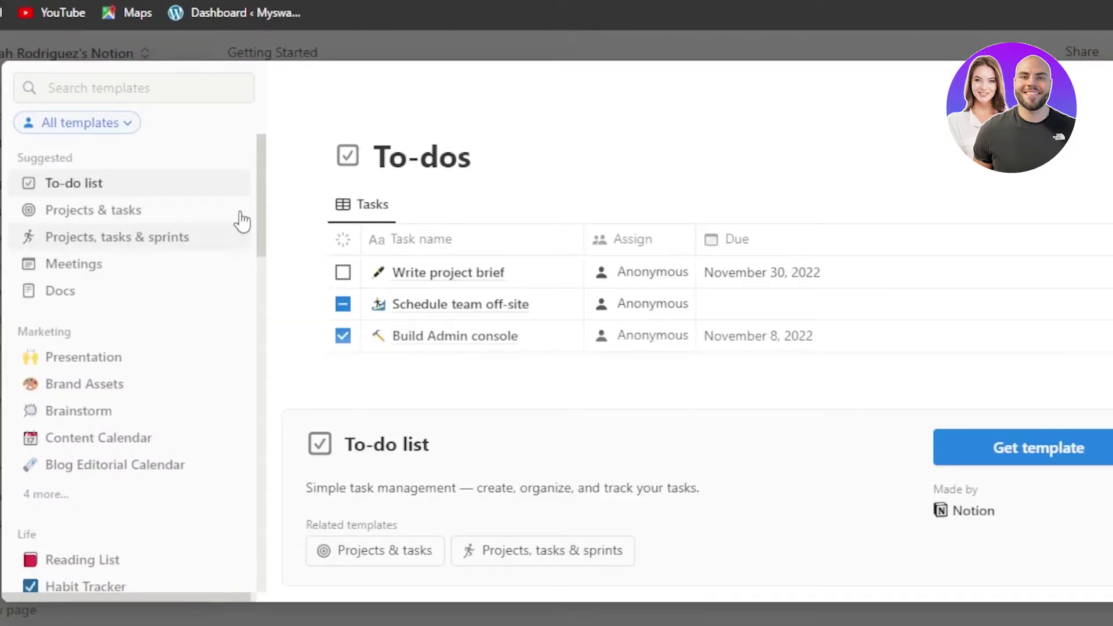
Step: Browse the template categories and add the To-do list template as a Tasks database
drag(259, 169, 261, 193)
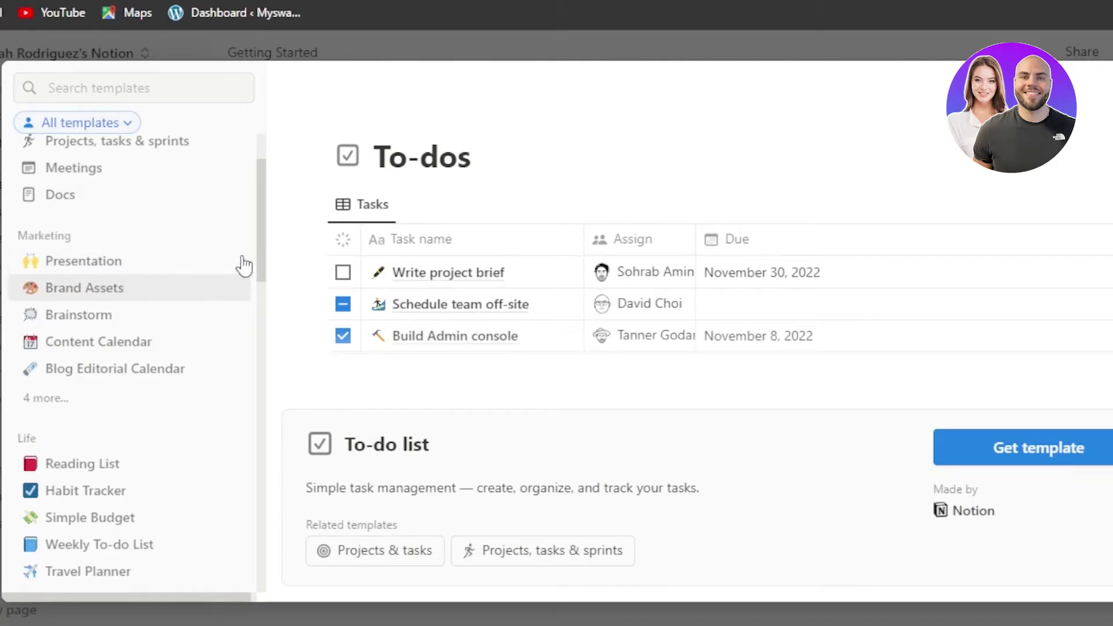
scroll(266, 243, down, 5)
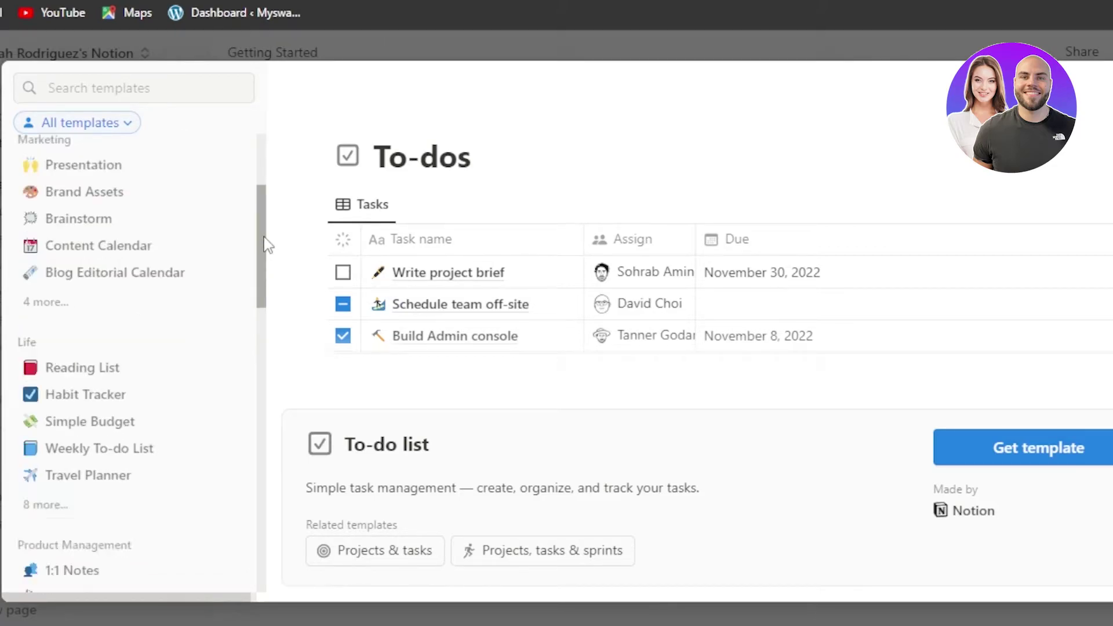
drag(263, 299, 292, 323)
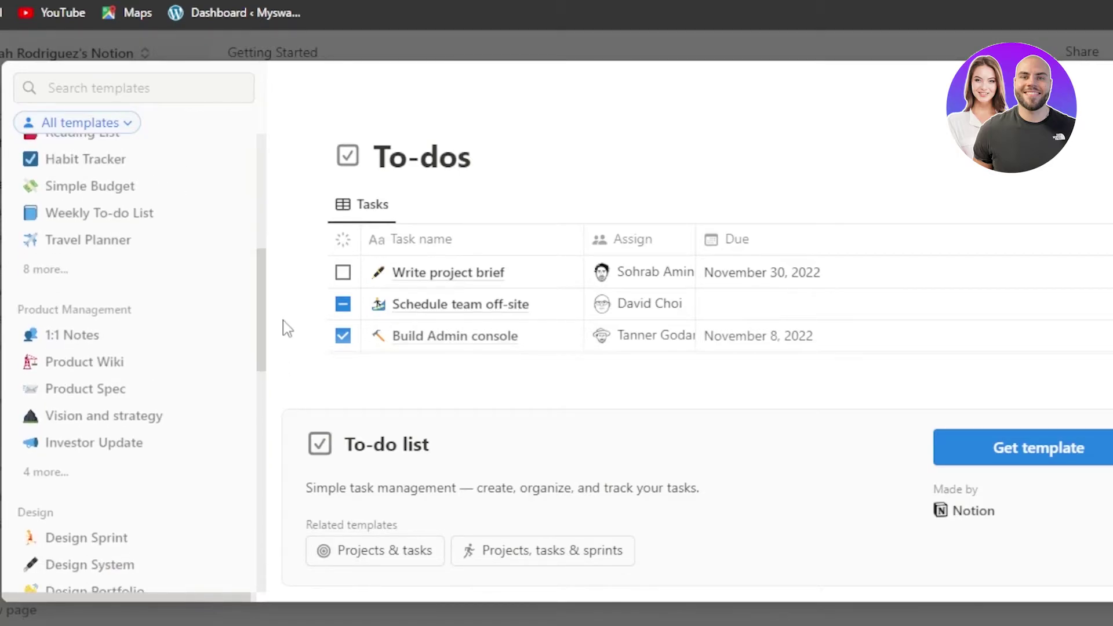
drag(268, 347, 264, 233)
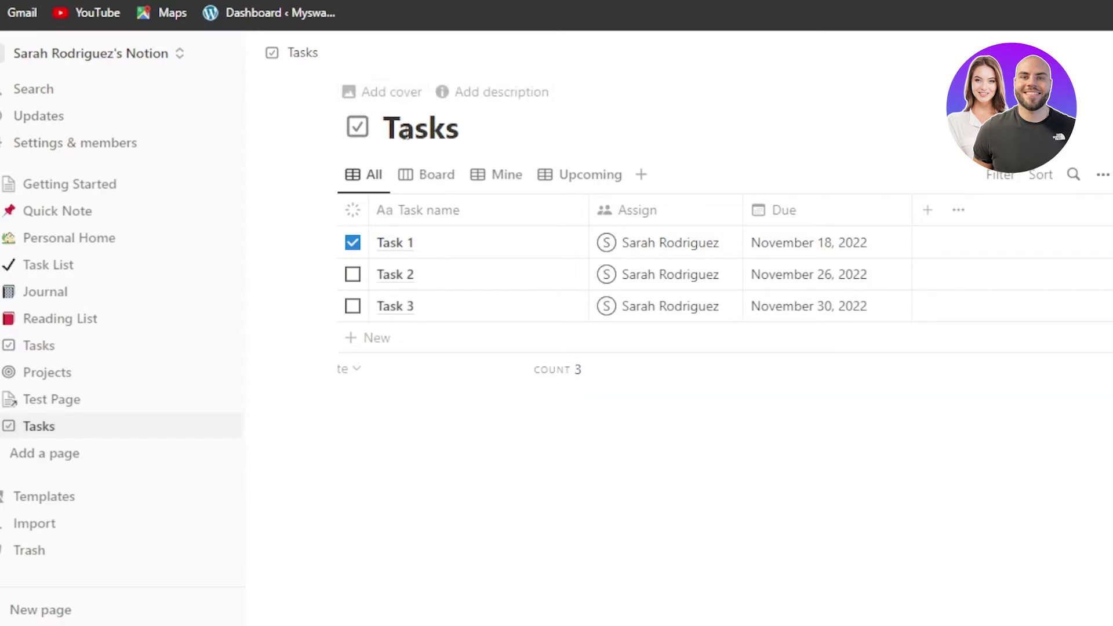
Step: Rename the Tasks page to 'My Tasks' and add a cover image
click(461, 135)
key(Home)
text(My)
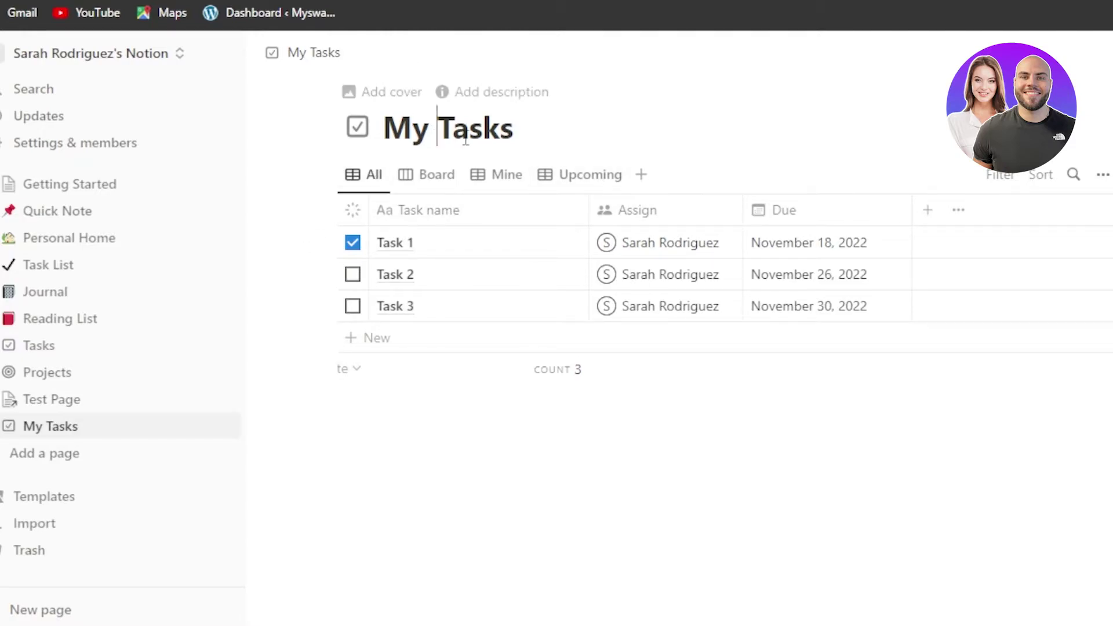
click(374, 91)
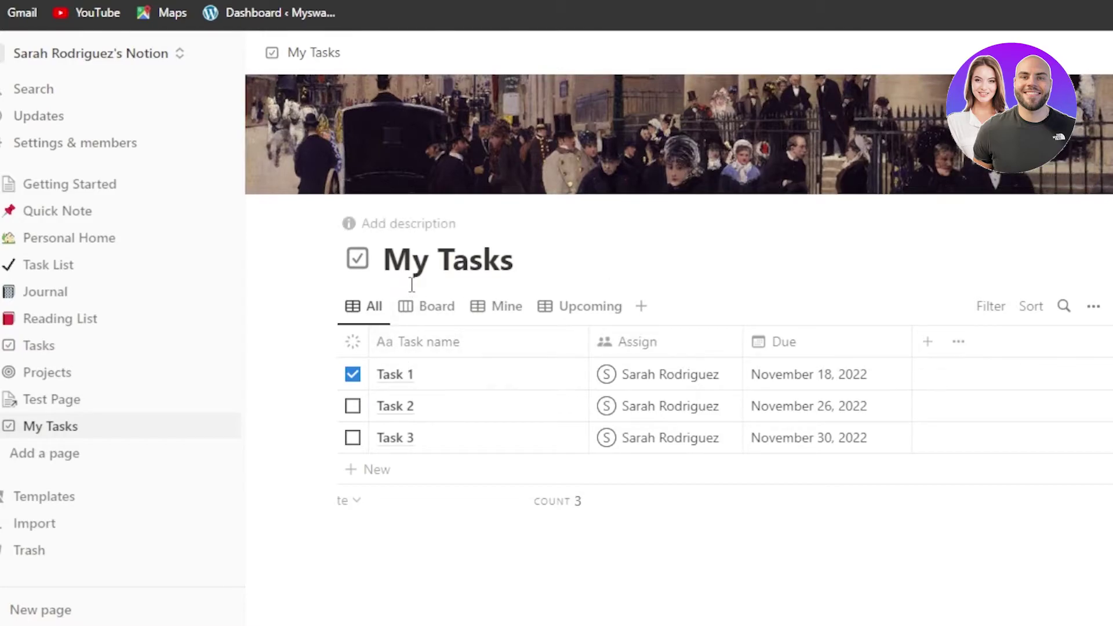
Step: Look through the Board, Mine and Upcoming views and the suggested views, then return to All
click(428, 312)
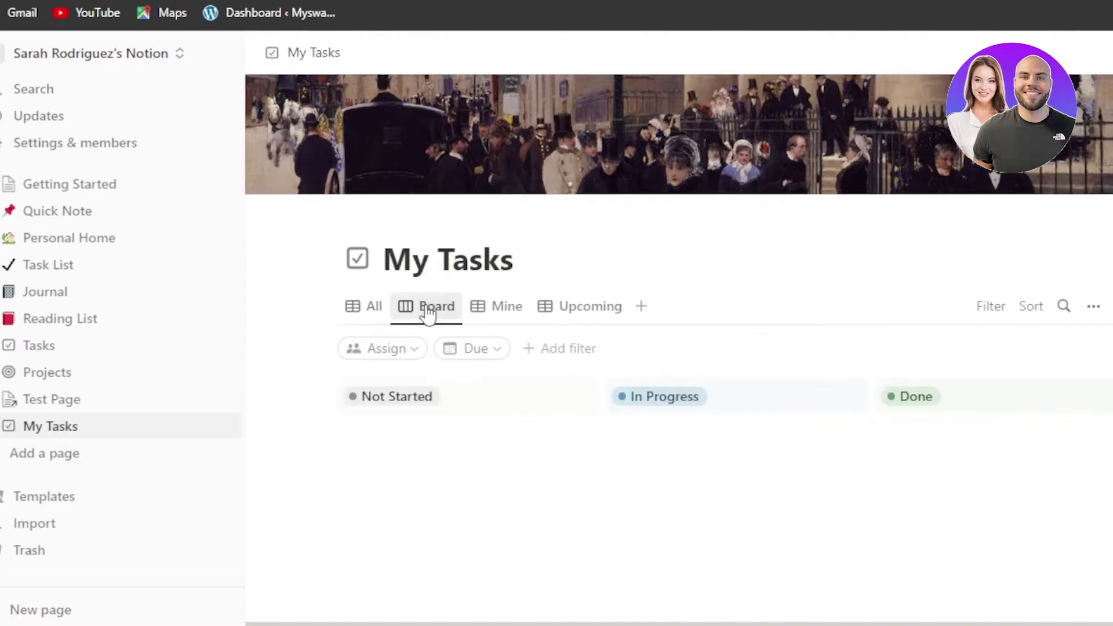
click(505, 313)
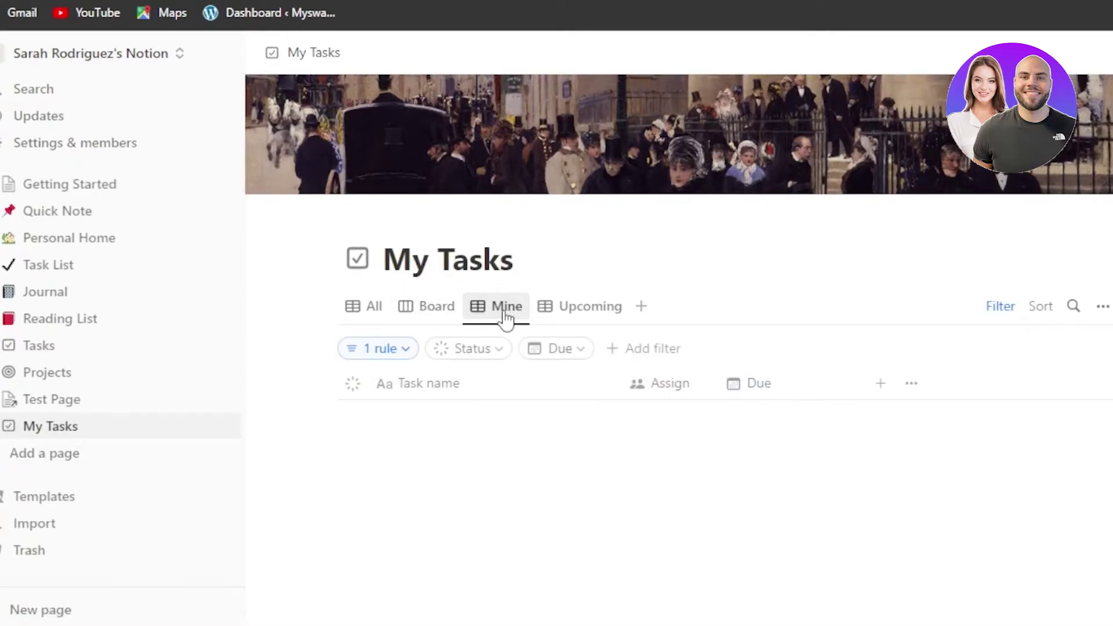
click(570, 313)
click(641, 307)
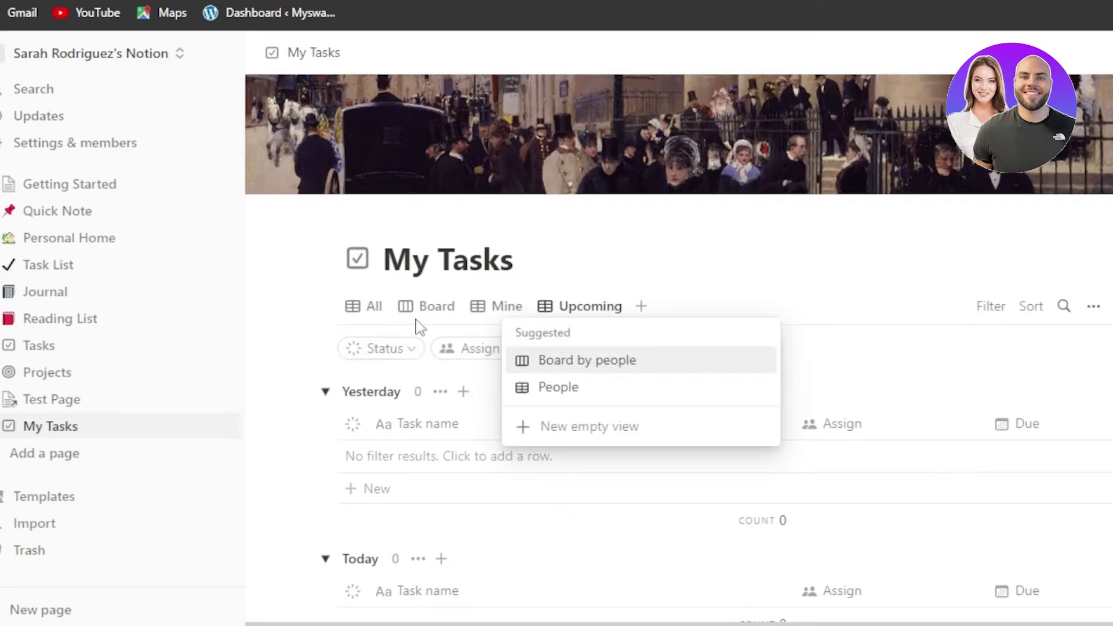
click(347, 307)
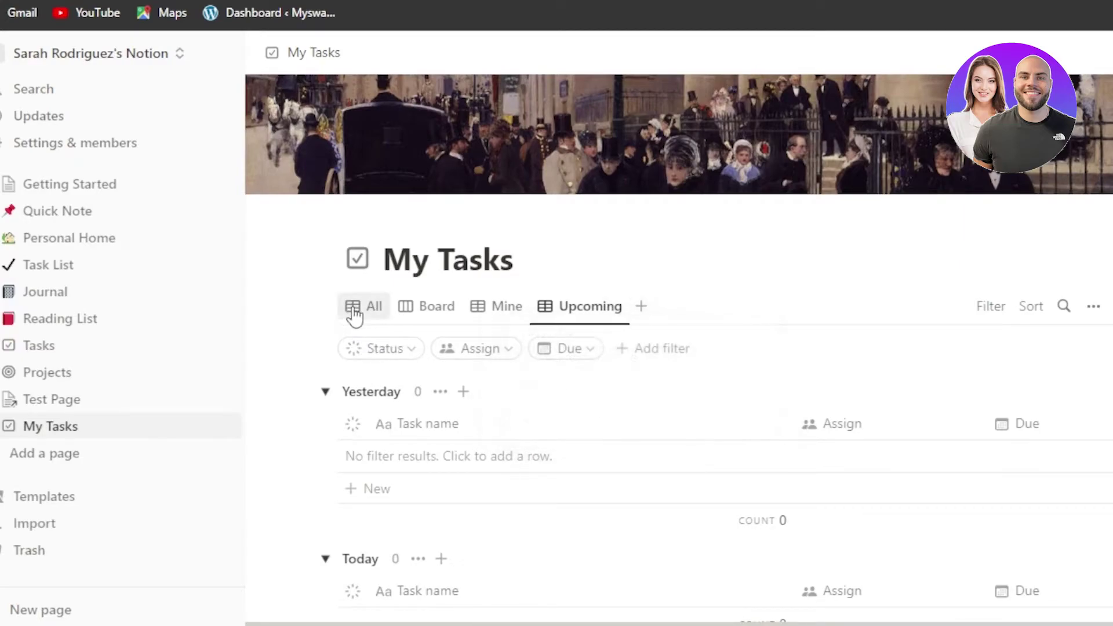
click(353, 313)
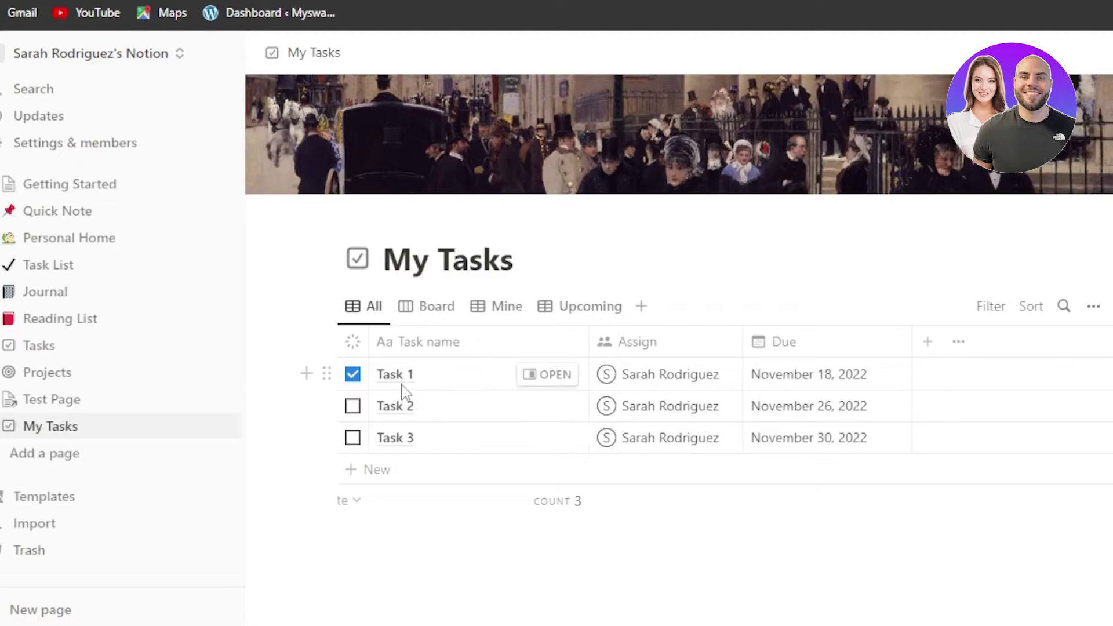
Step: Add a new row named Task 4 below Task 3
click(376, 471)
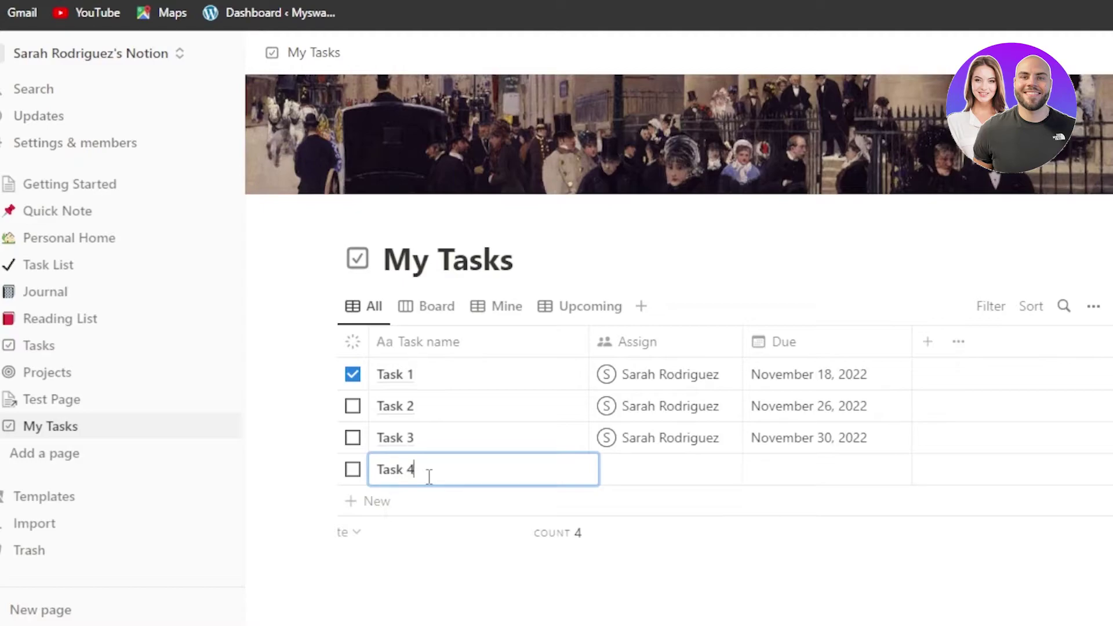
key(Escape)
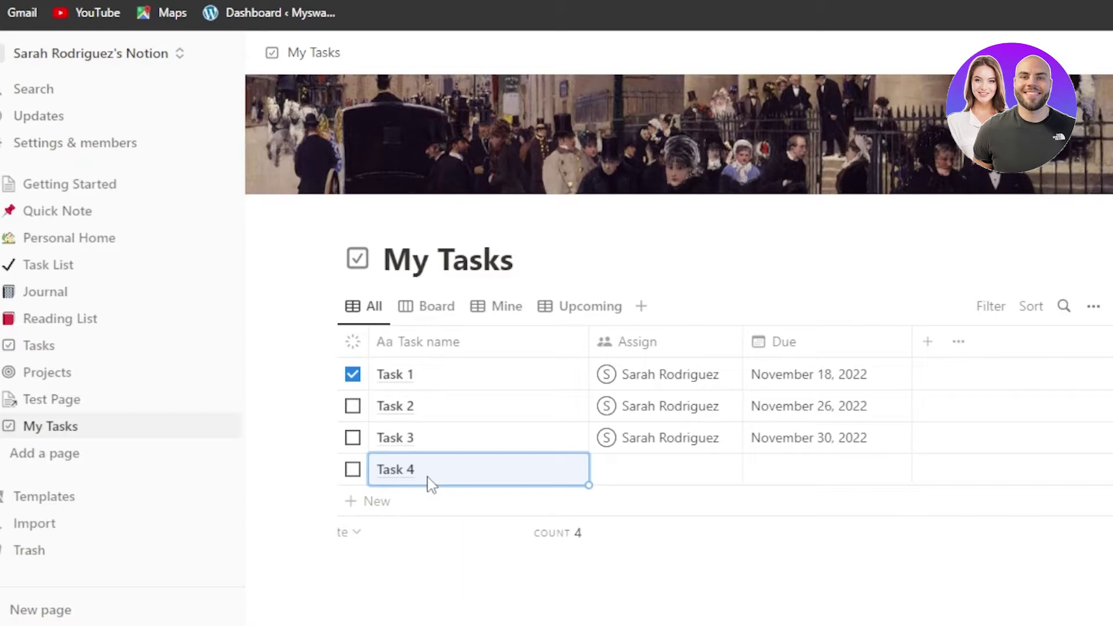
mouse_move(616, 489)
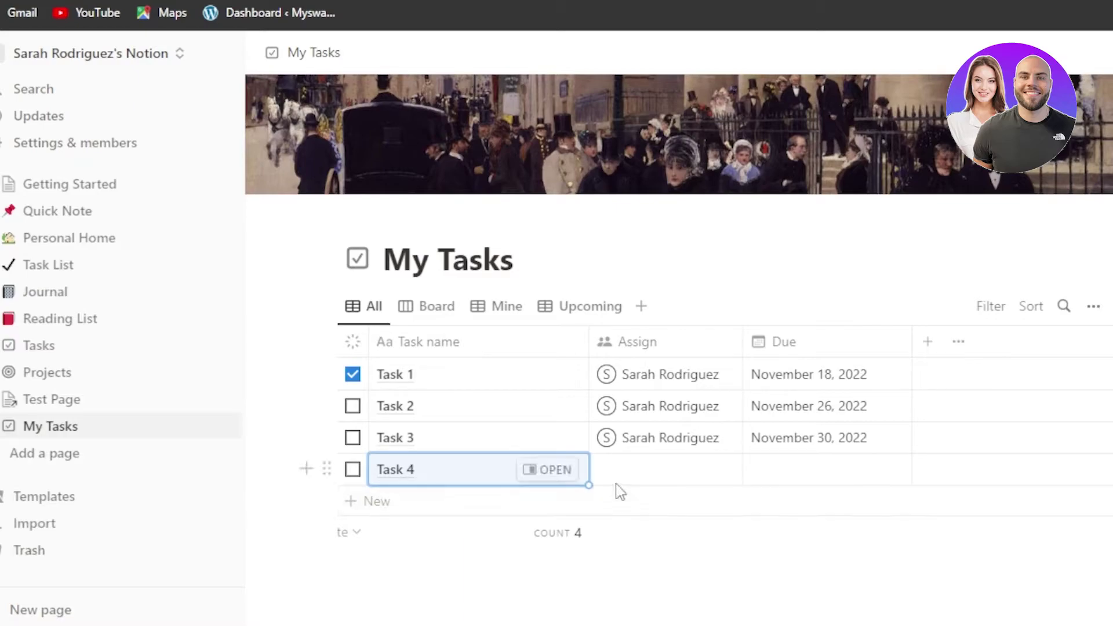
Step: Open Task 4 in side peek and set its Status to In Progress
click(549, 481)
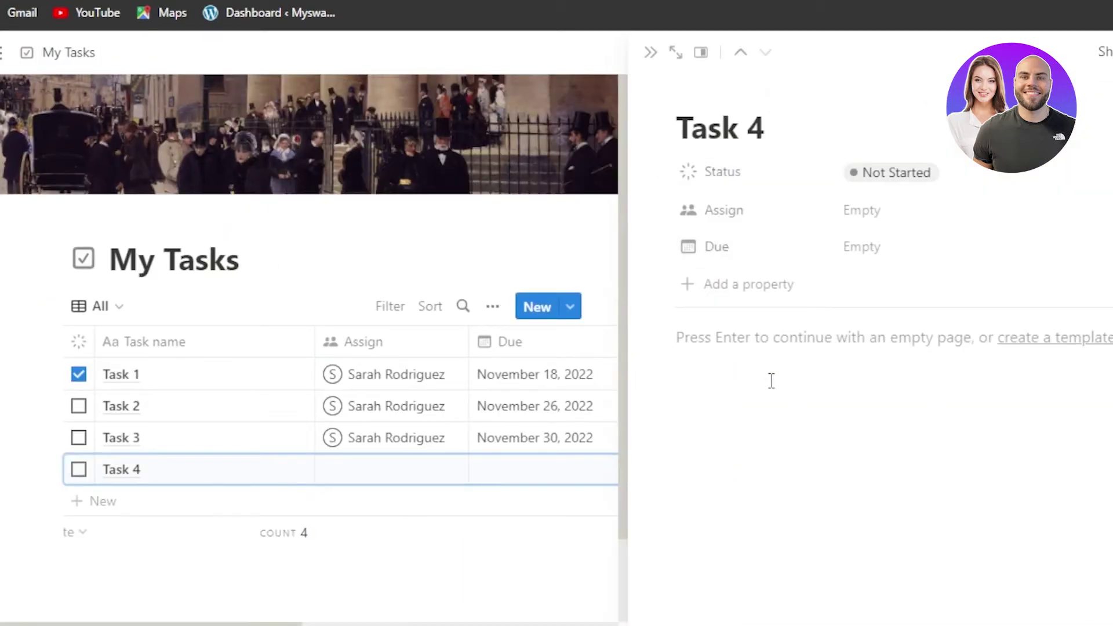
click(717, 183)
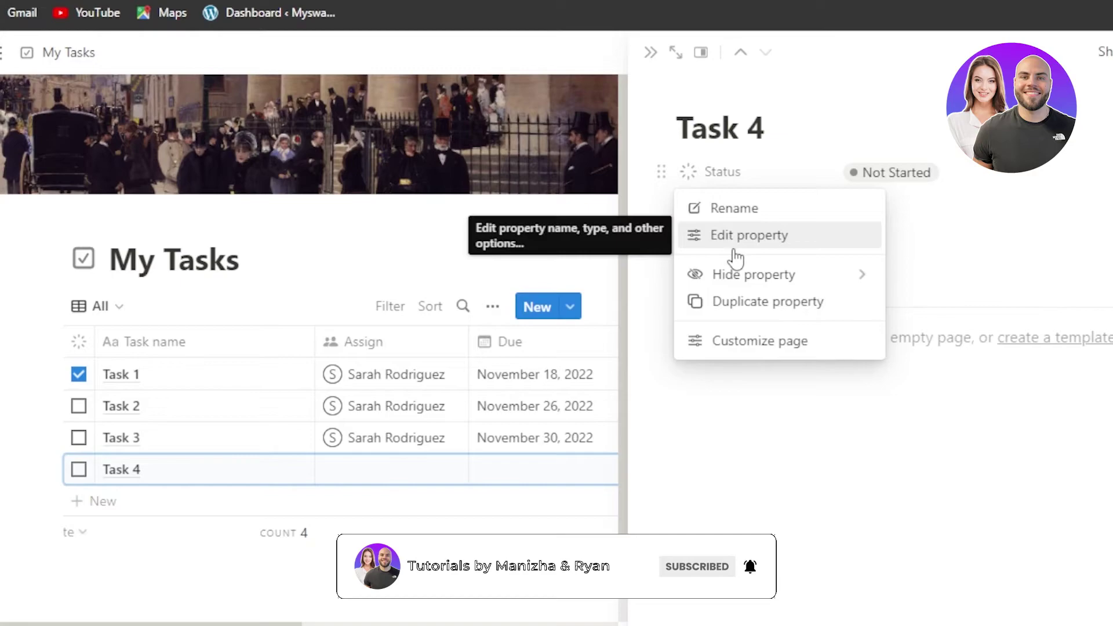
click(879, 179)
click(879, 178)
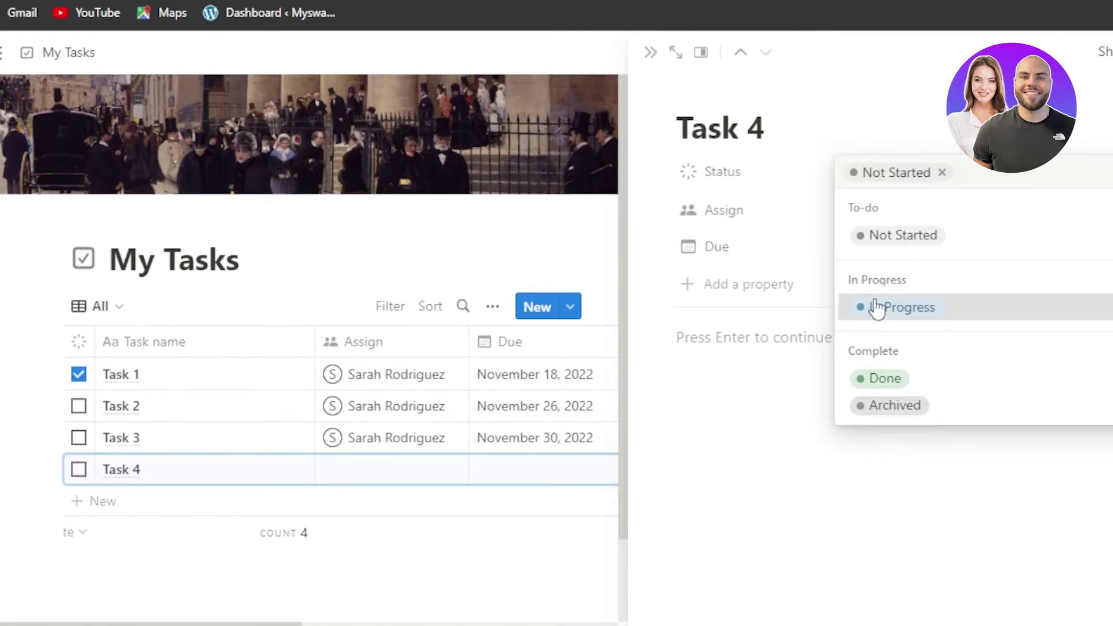
click(878, 303)
Step: Inspect Task 4's Assign options, page options and Due options without changing them
click(719, 223)
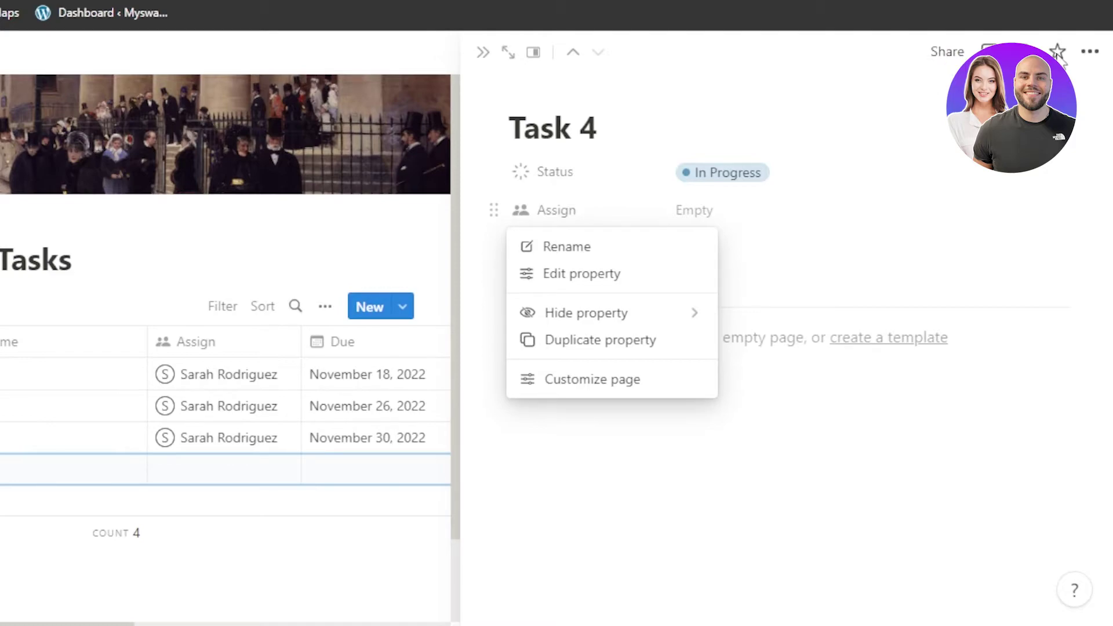
click(1094, 58)
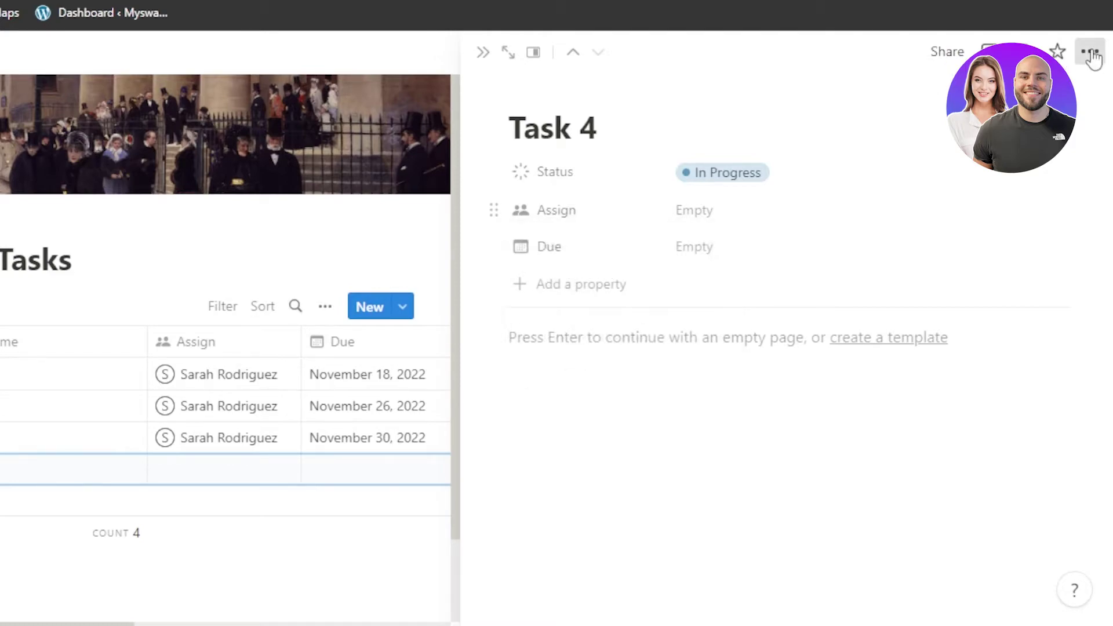
click(1092, 55)
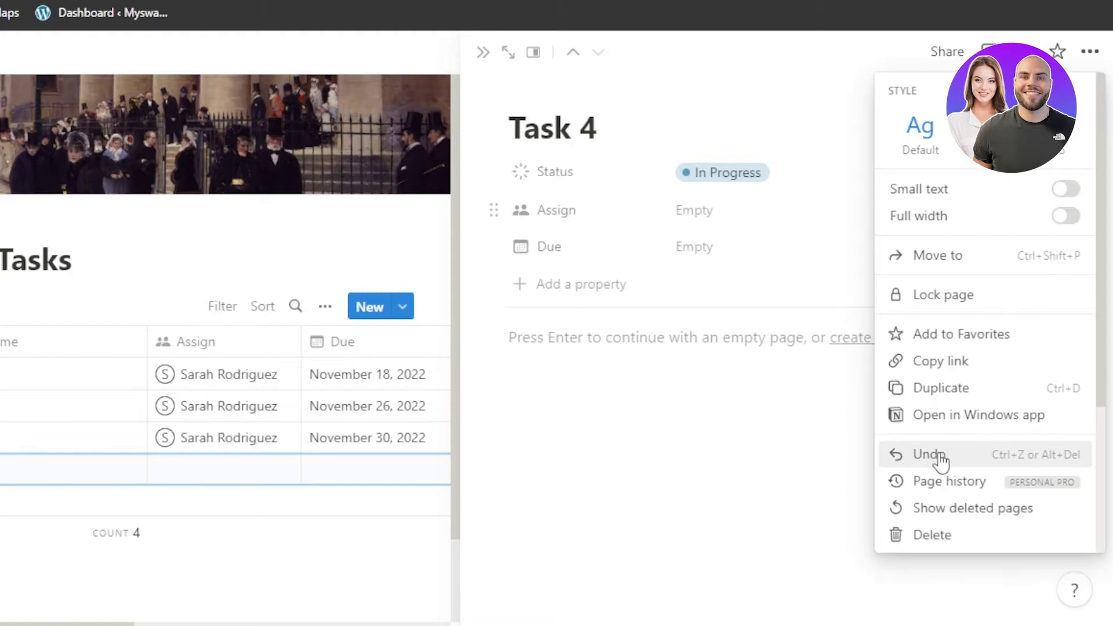
click(531, 254)
click(531, 254)
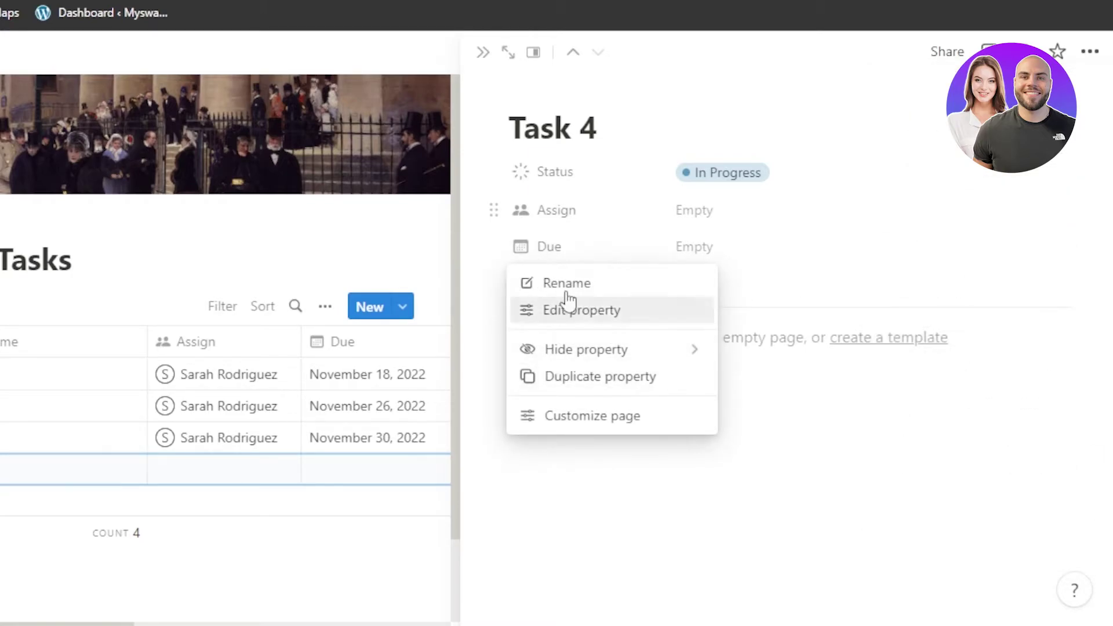
click(574, 471)
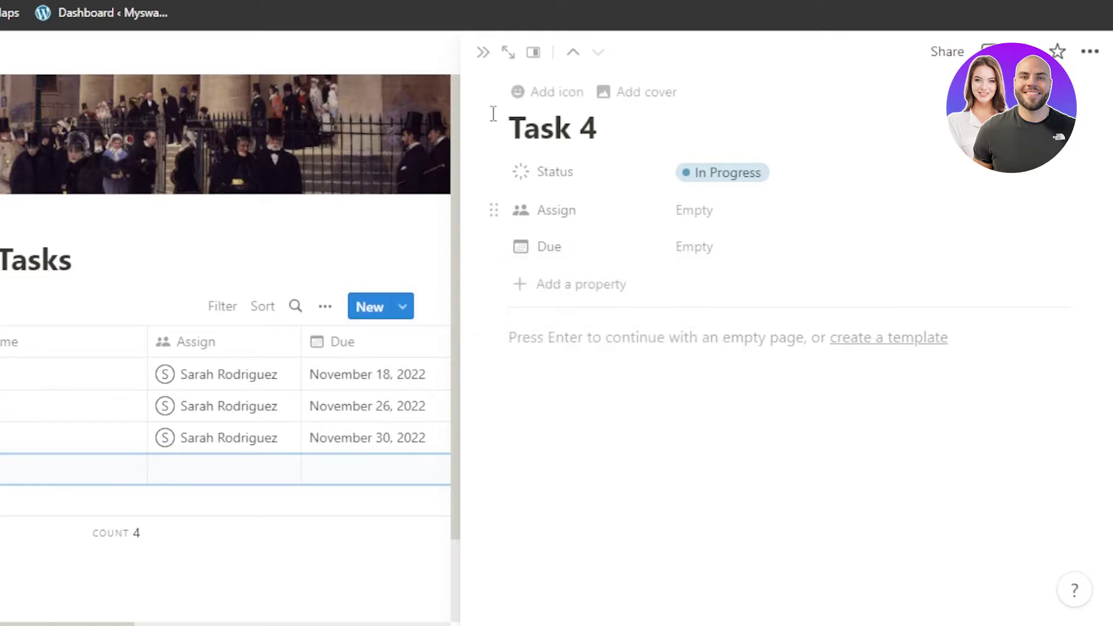
Step: Expand Task 4 to full page, pin the sidebar, and go via My Tasks to Journal
click(510, 56)
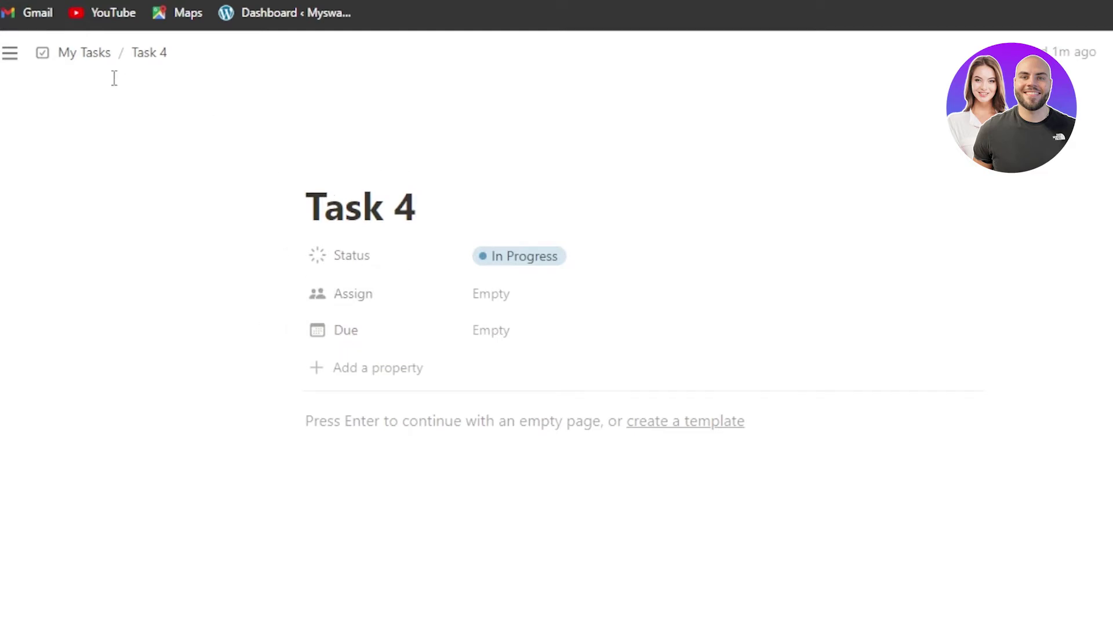
mouse_move(10, 53)
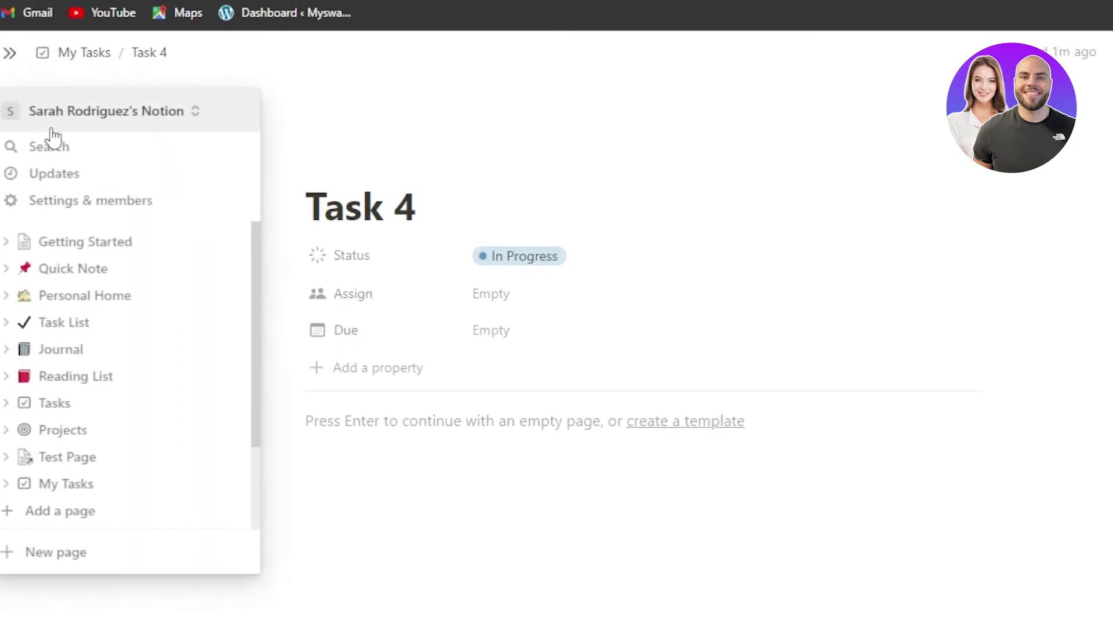
click(9, 56)
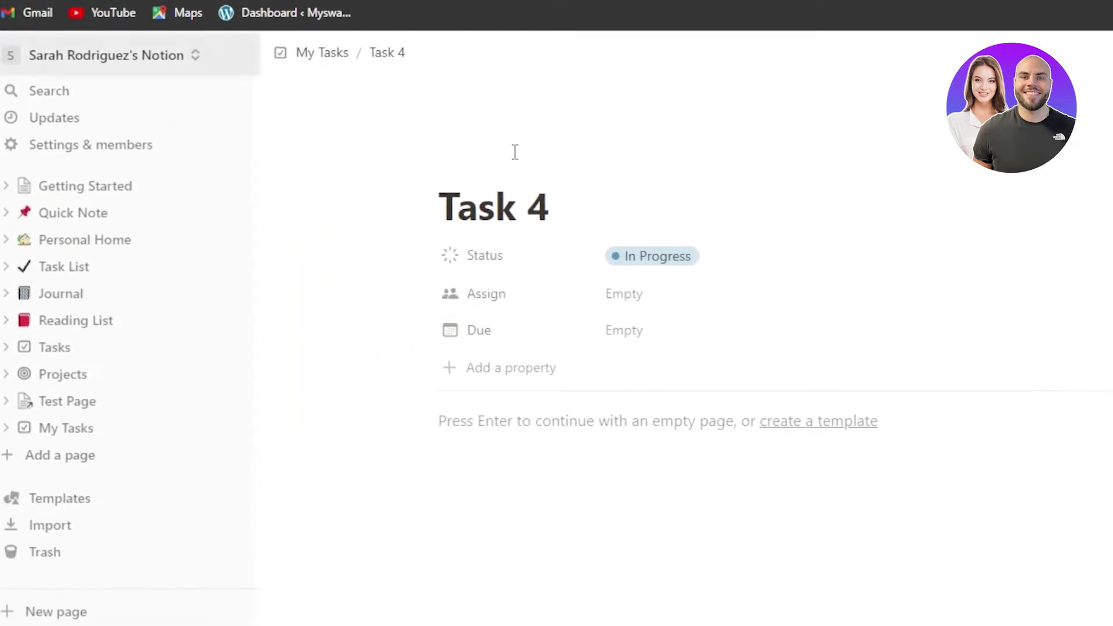
click(72, 428)
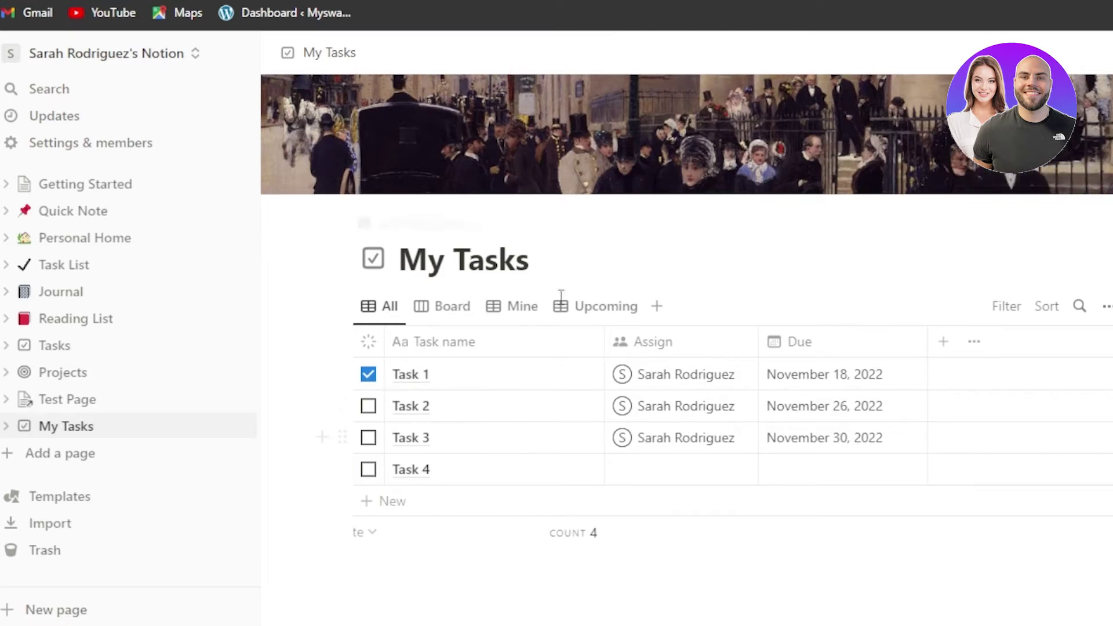
click(1110, 306)
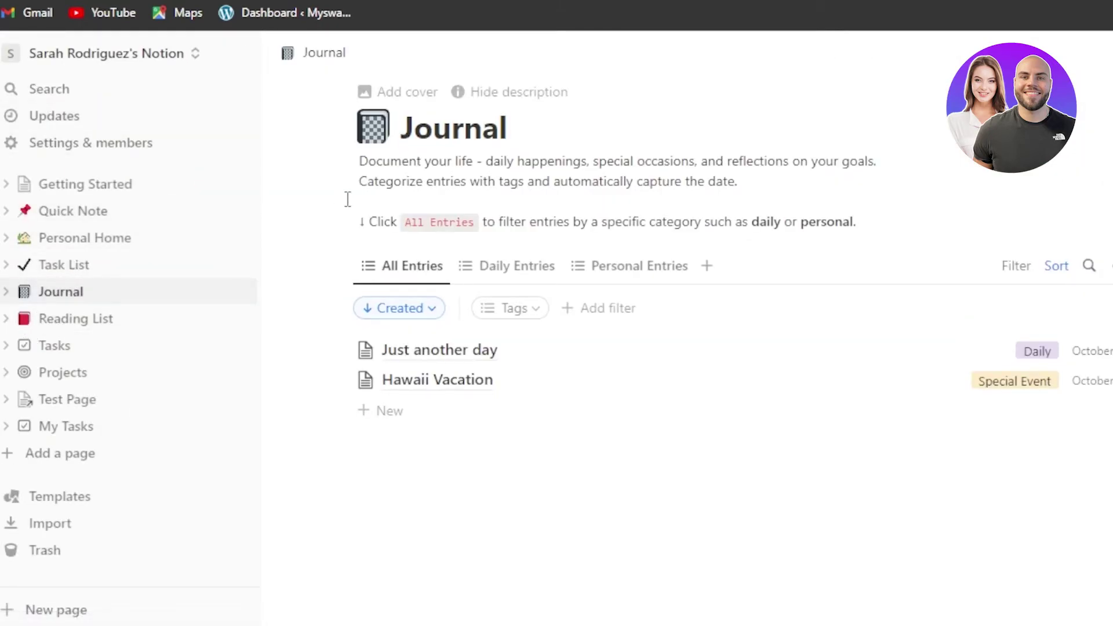
Step: Add a cover to Journal and create an empty-page entry titled 'Today'
click(400, 96)
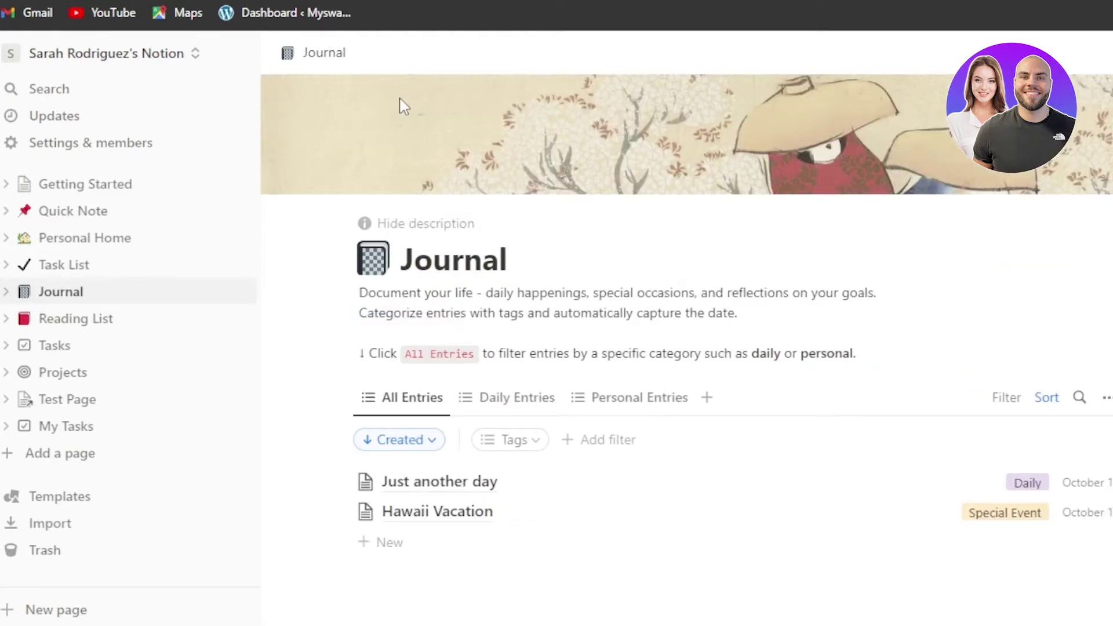
click(383, 544)
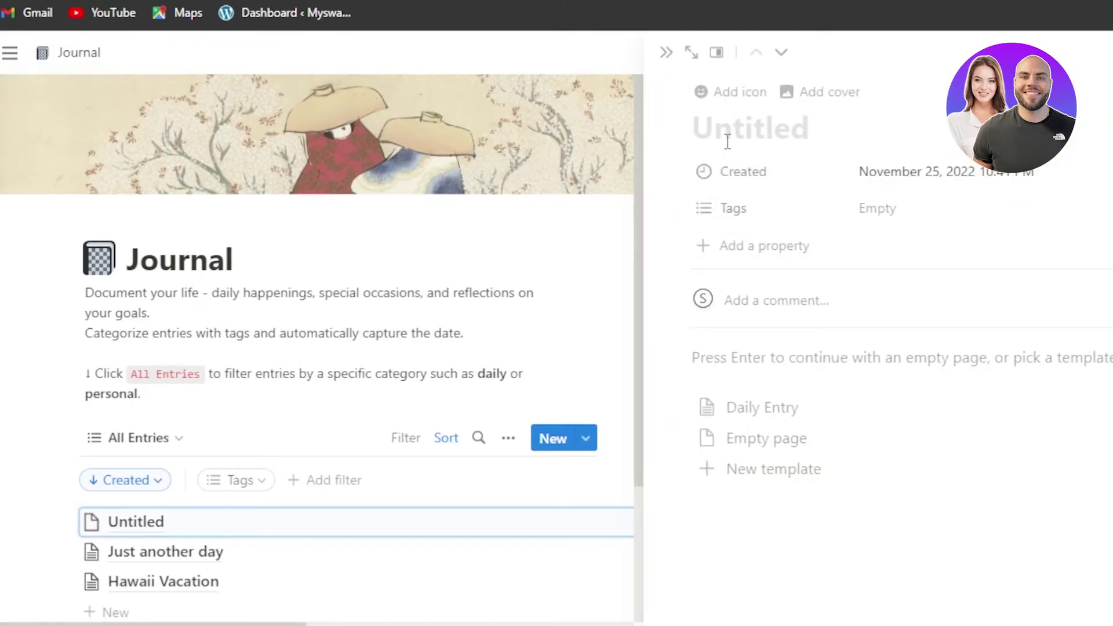
text(Today)
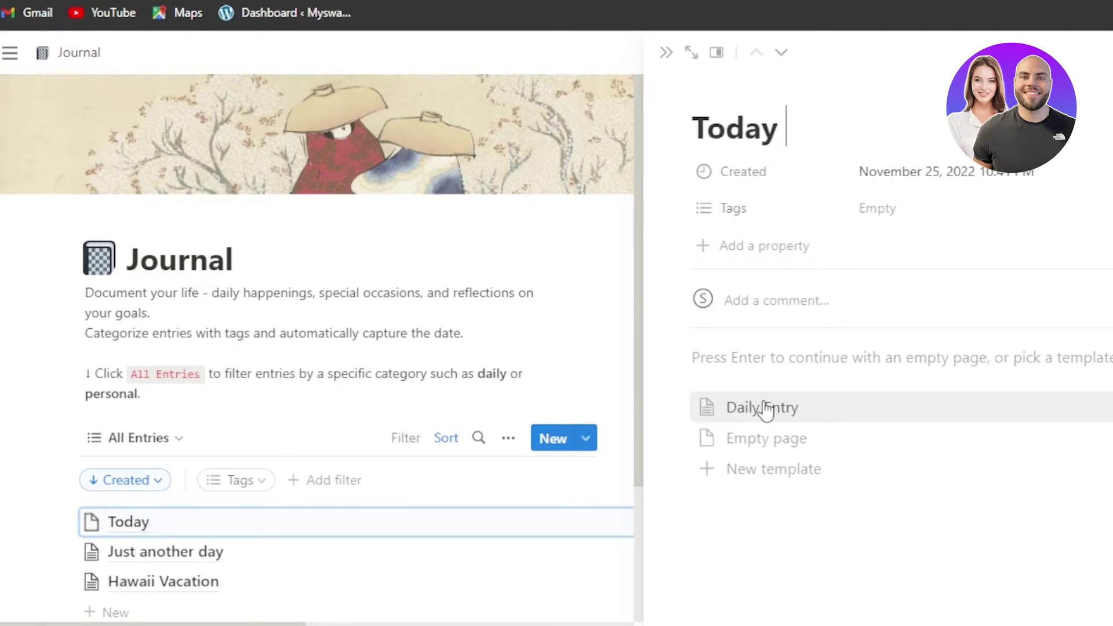
click(765, 445)
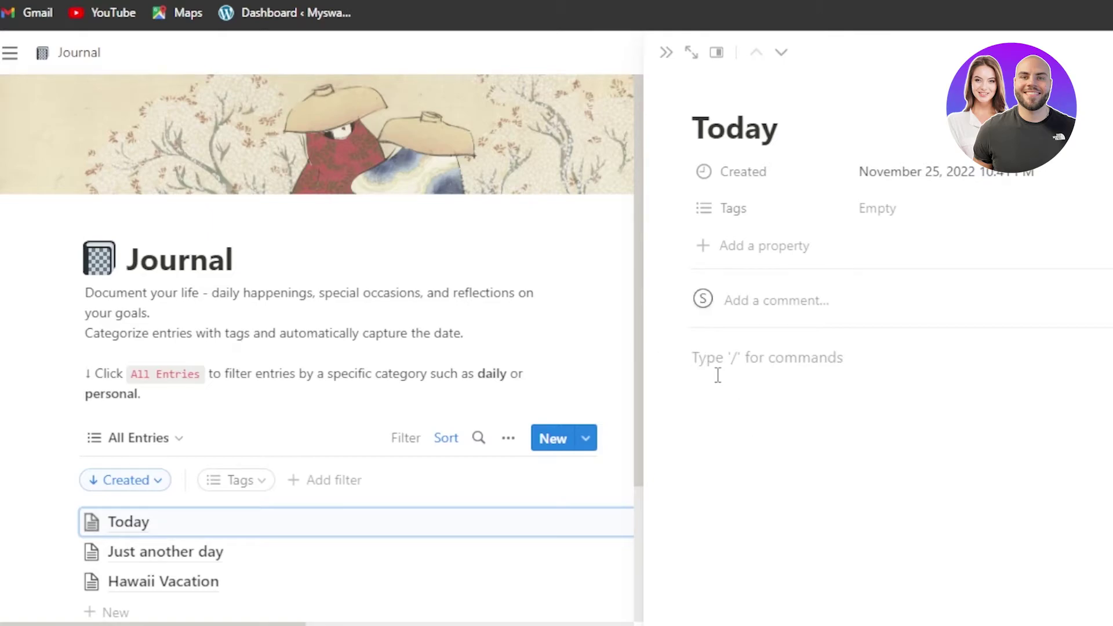
Step: Add a text block reading 'i ddi somw work toda' to the Today entry
text(/)
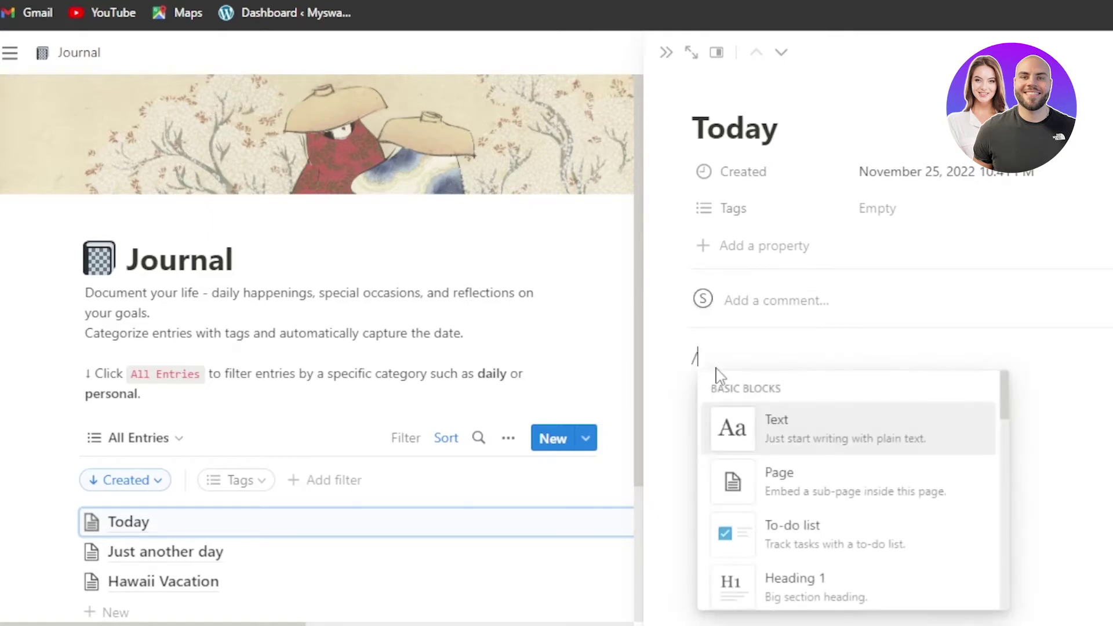
click(783, 443)
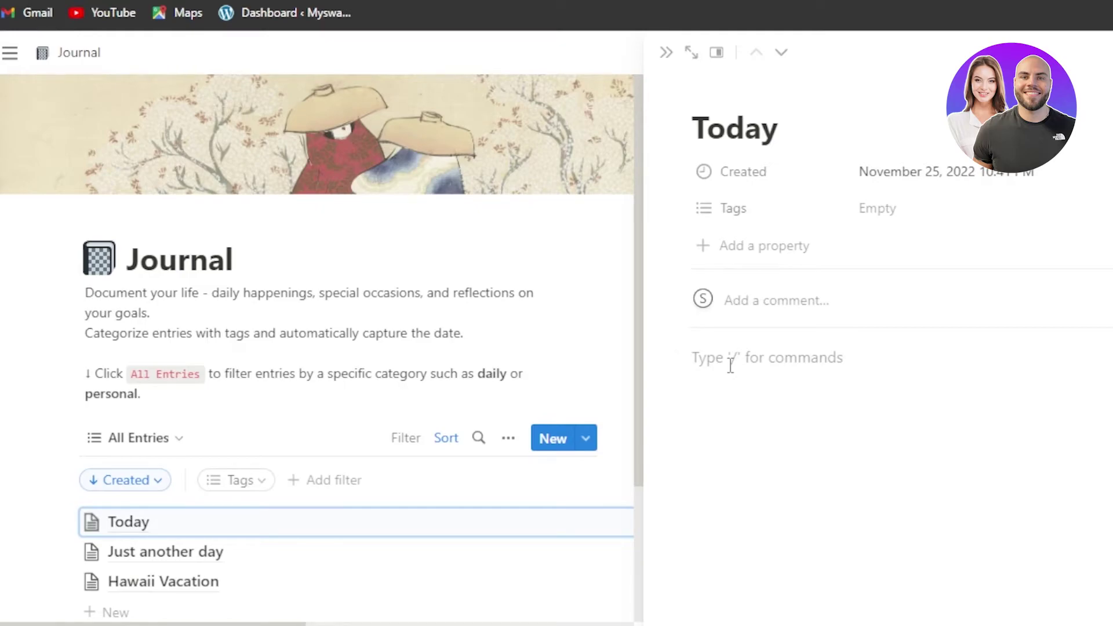
text(i ddi)
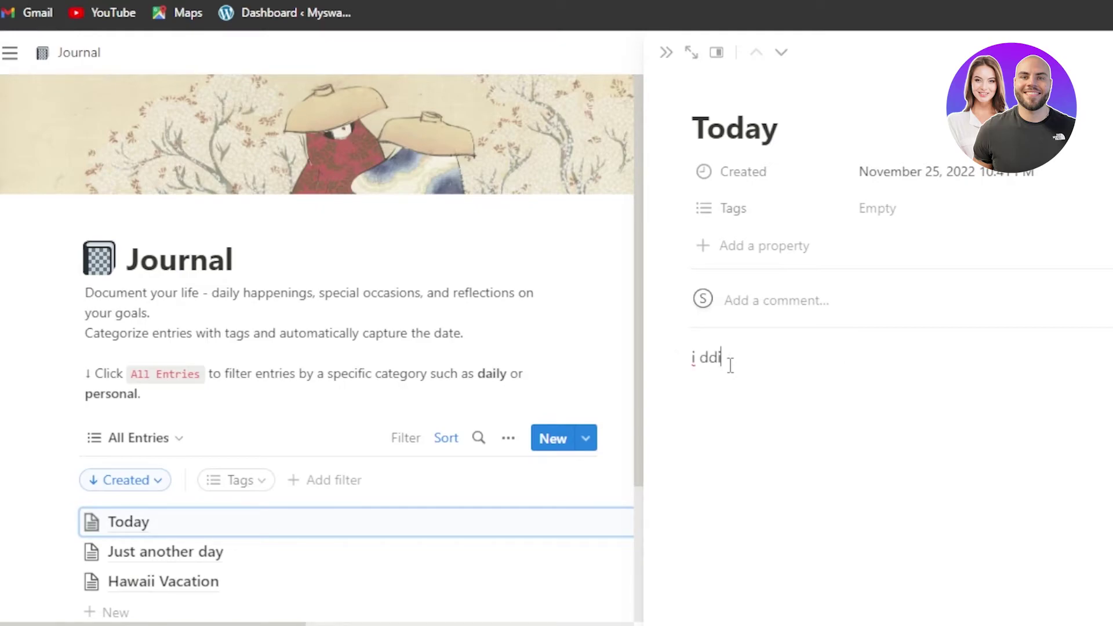
text( somw work today)
Step: Check spelling suggestions for 'somw' and 'ddi', then close Today back to the Journal list
right_click(730, 363)
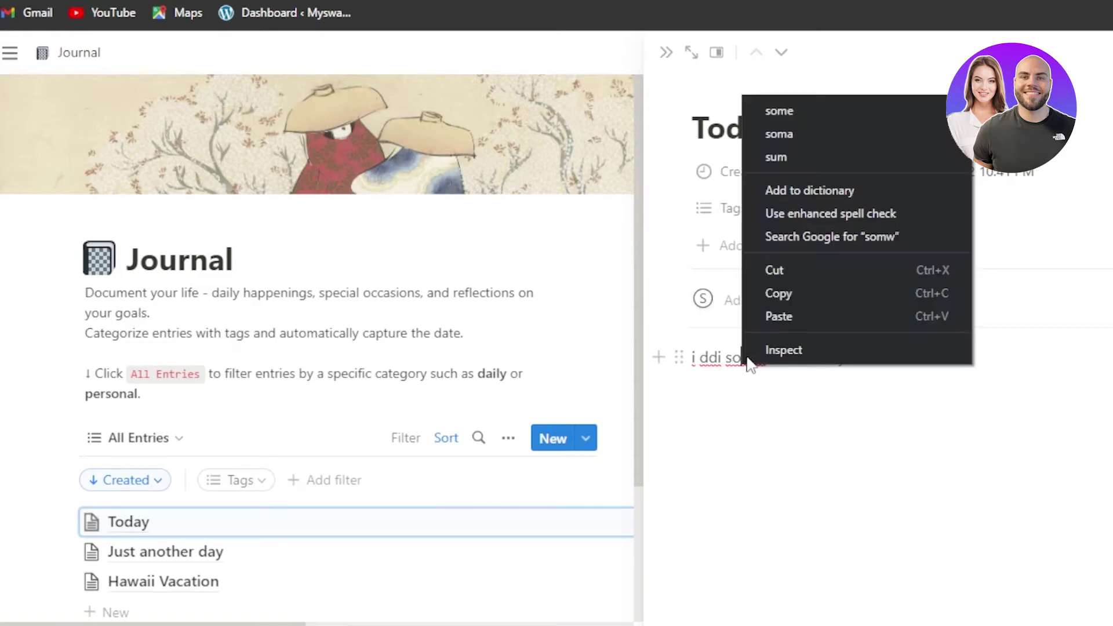
click(776, 114)
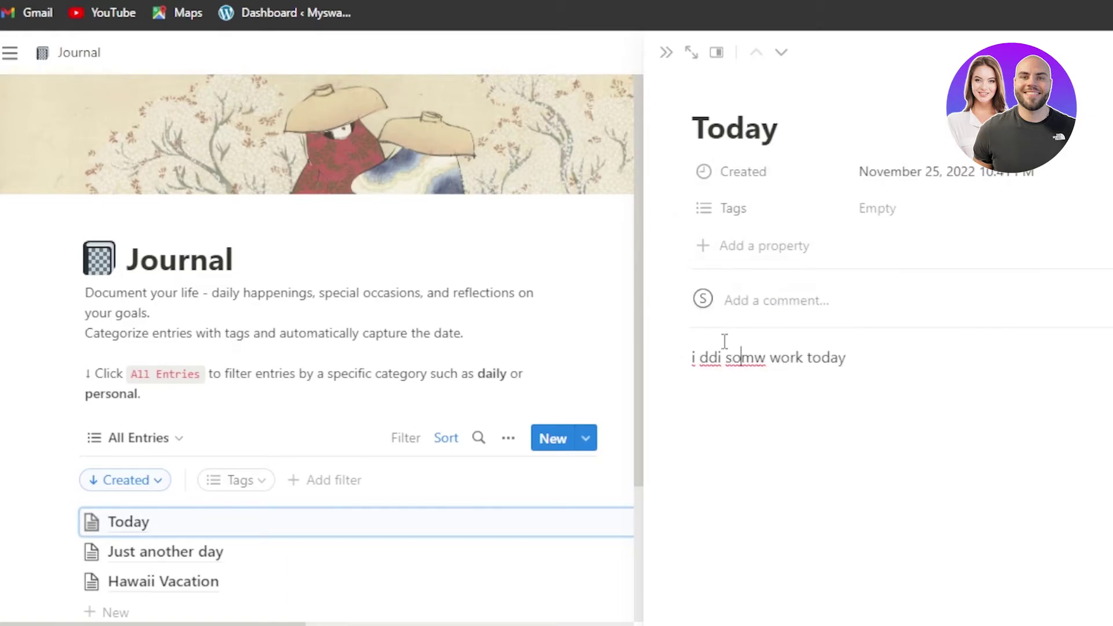
right_click(711, 358)
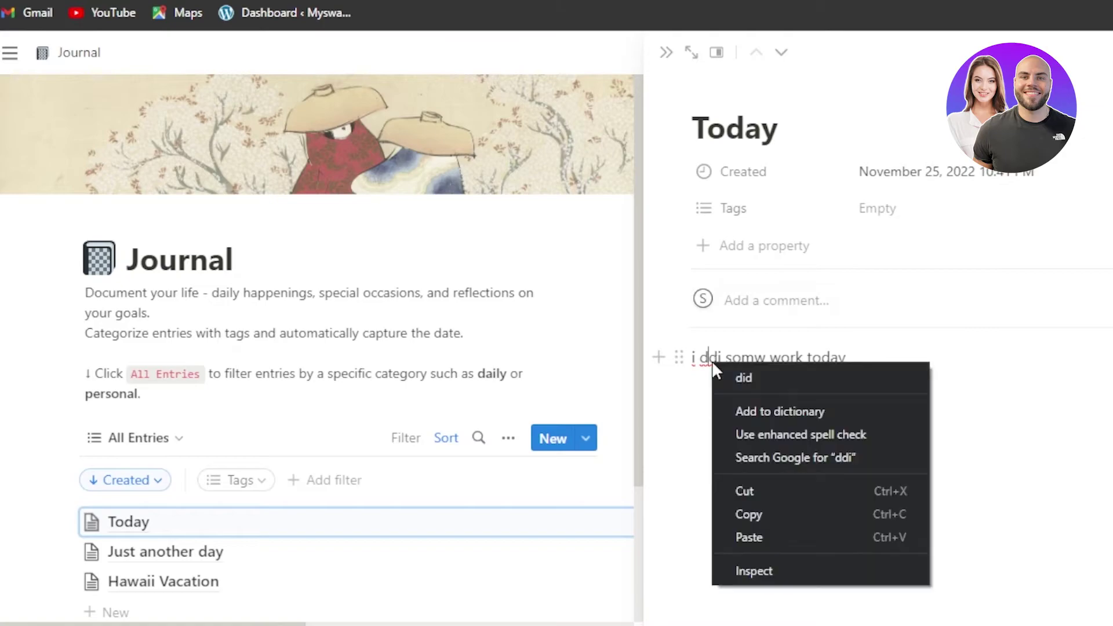
click(744, 377)
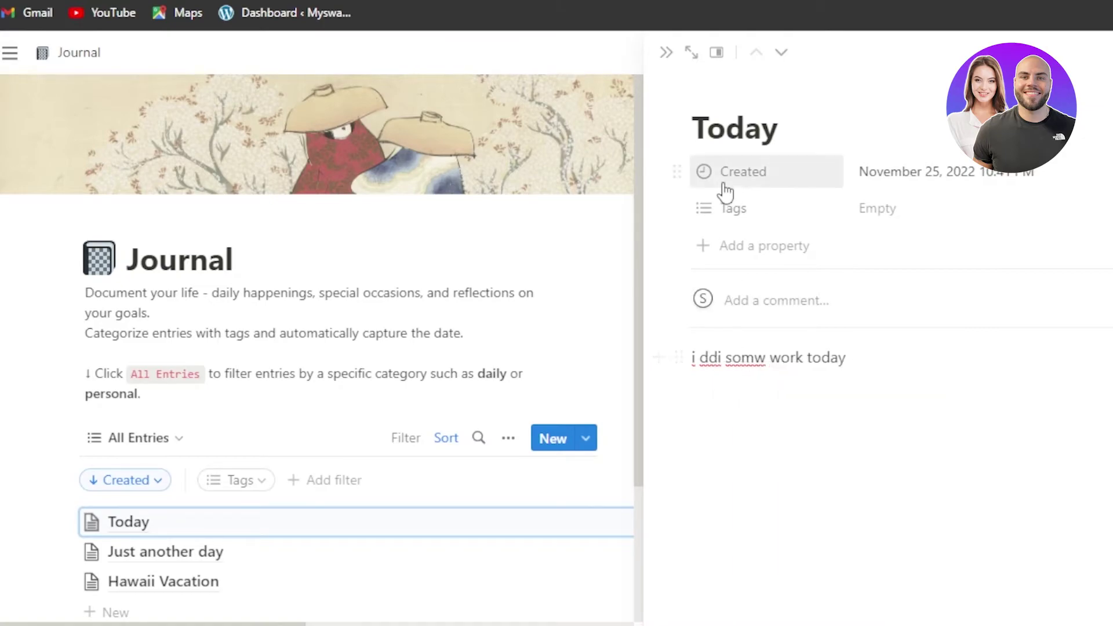
click(666, 53)
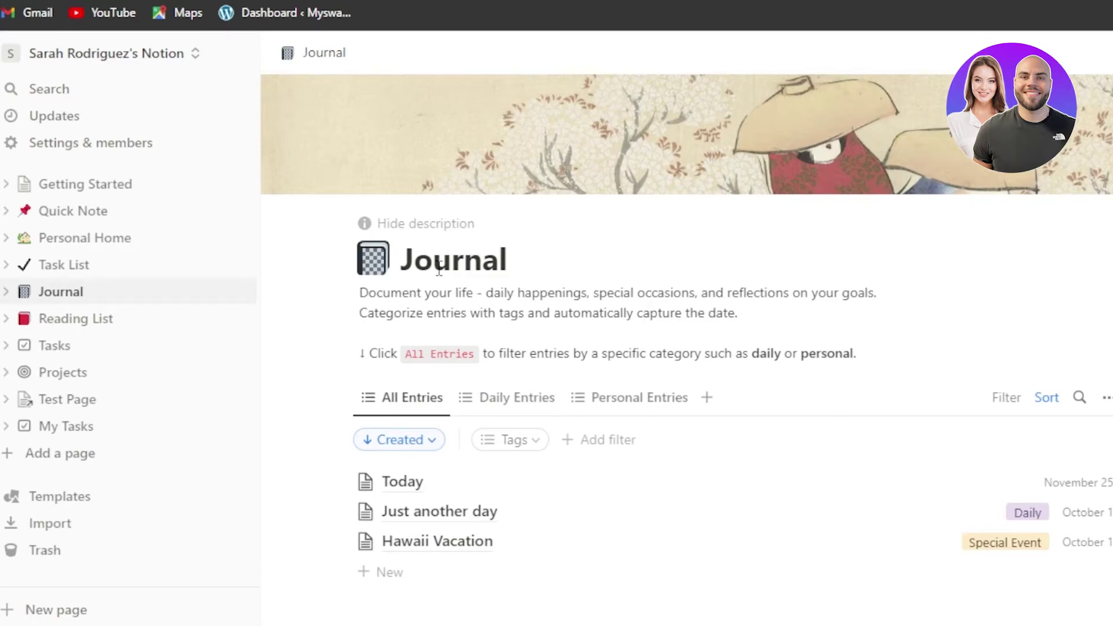
Step: Open the Projects database and view, then dismiss, its status filter choices
click(52, 378)
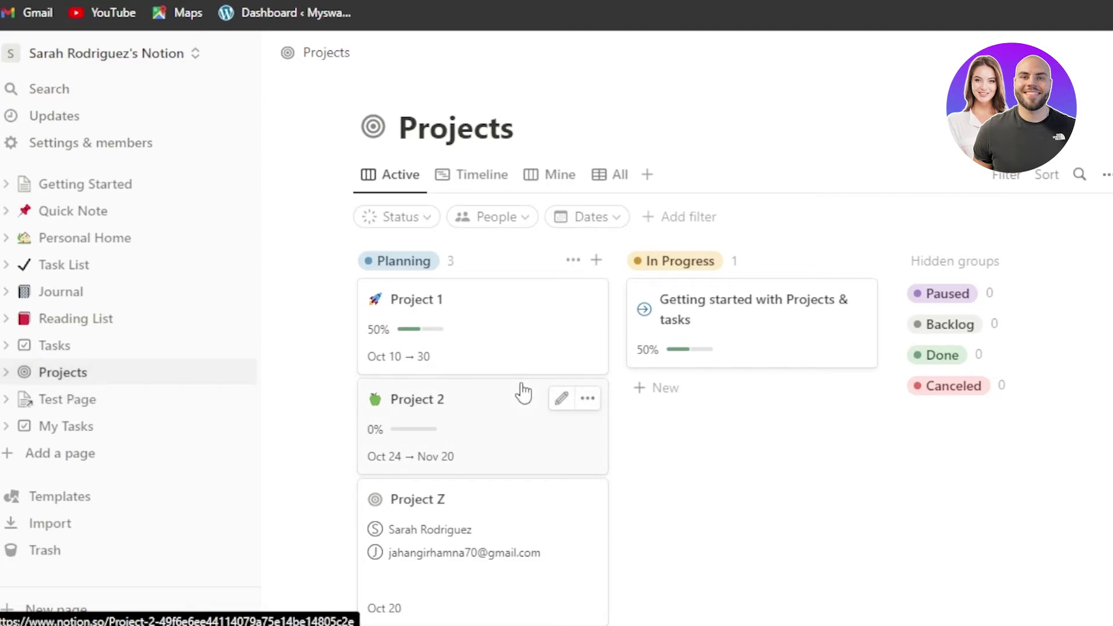
click(418, 226)
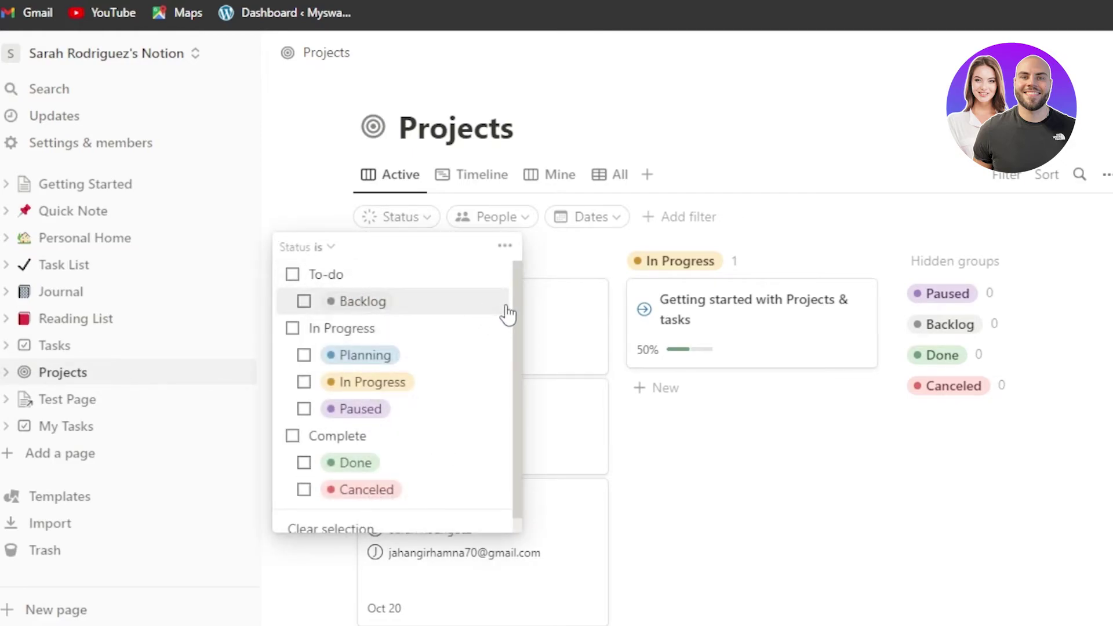
click(525, 362)
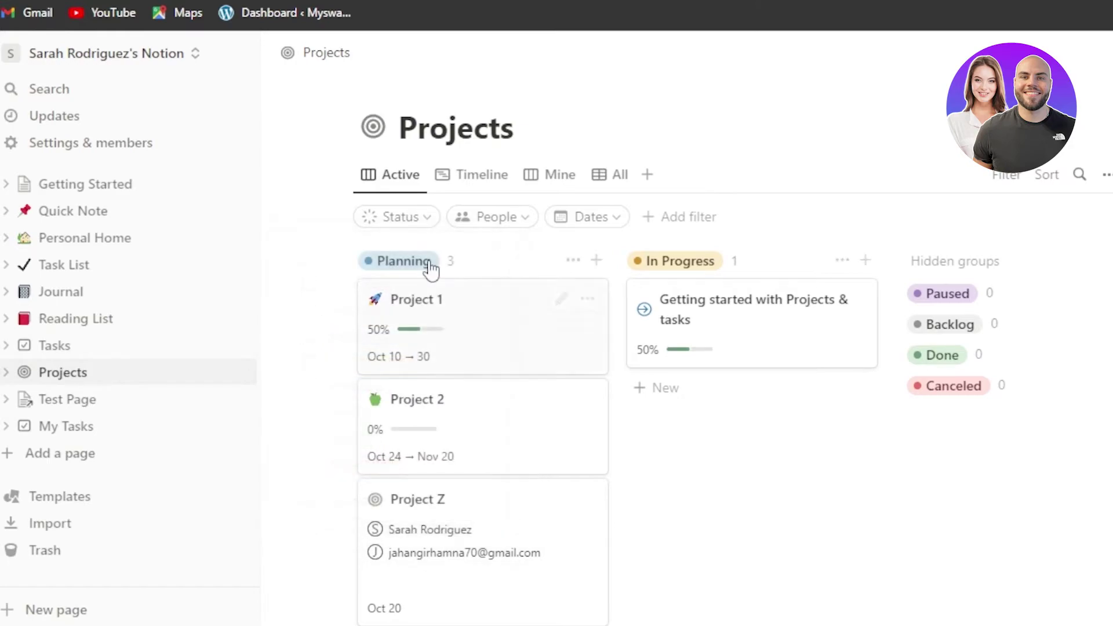
Step: Add a 'Project z' card under In Progress, assigned to both workspace members
click(675, 397)
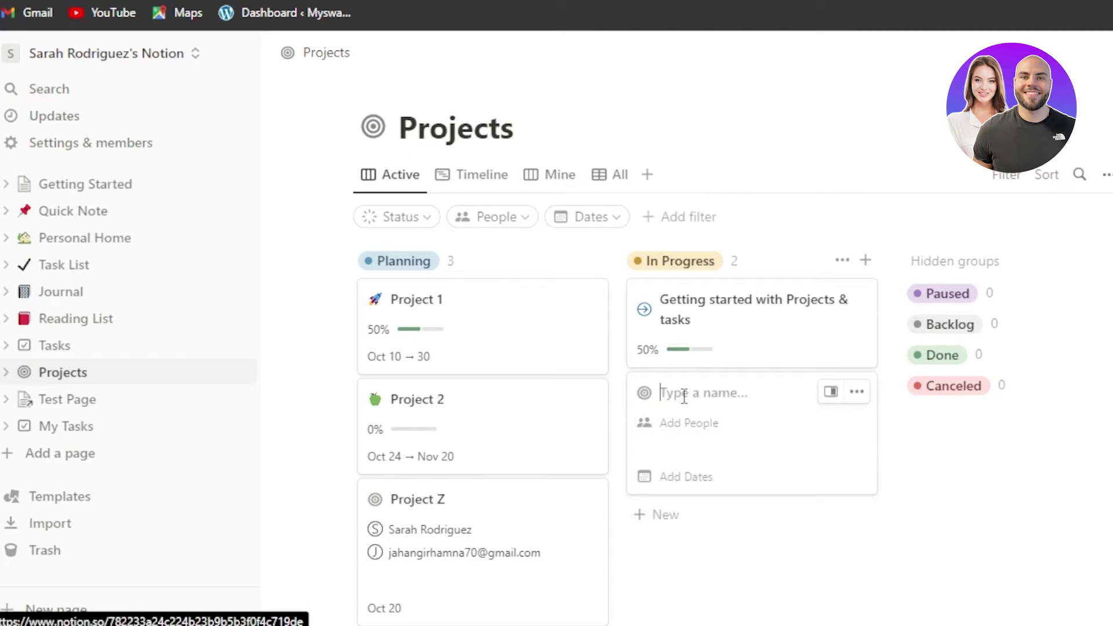
text(P)
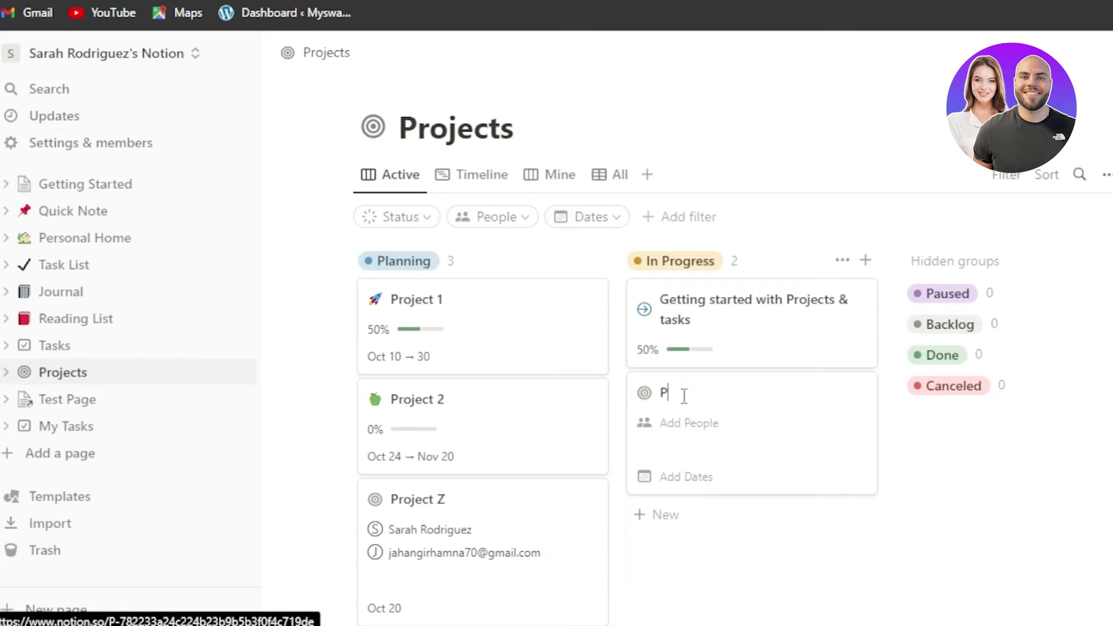
text(roject z)
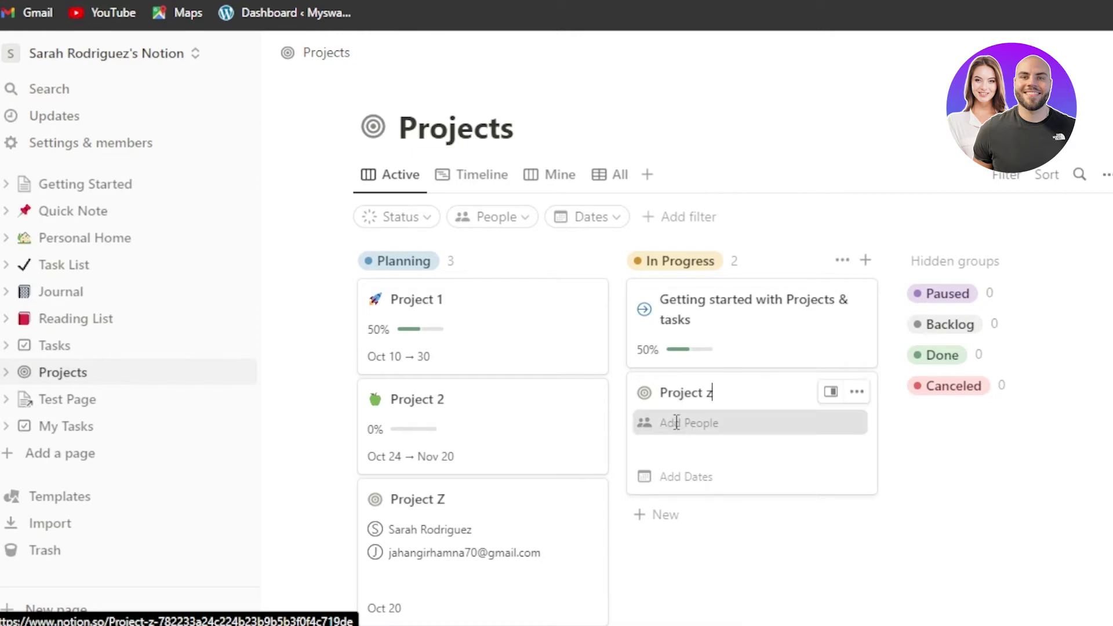
click(676, 423)
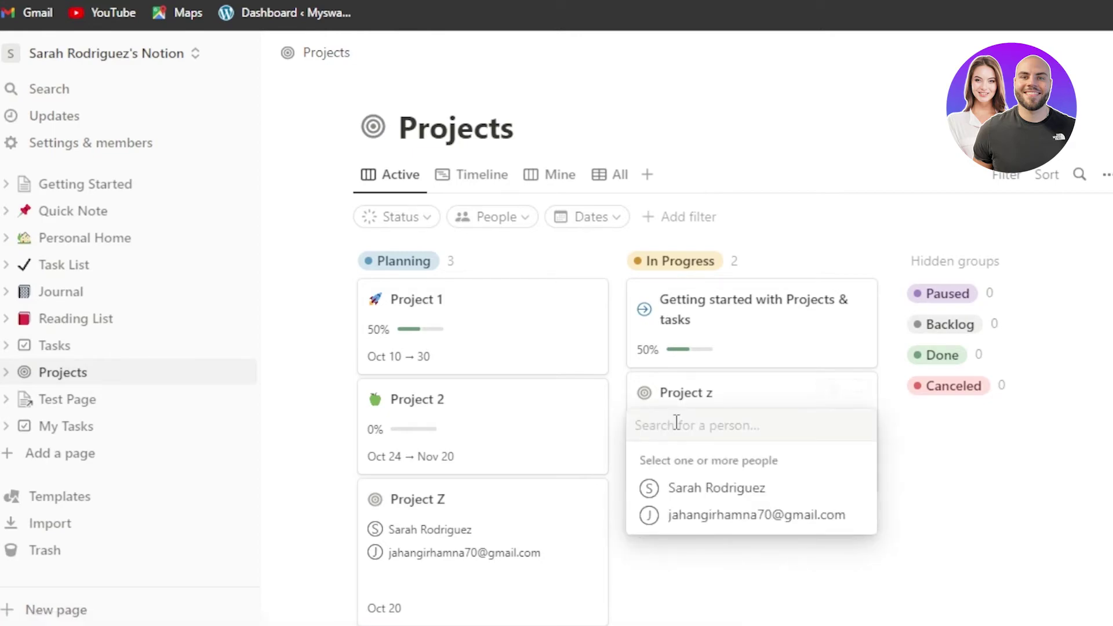
click(694, 490)
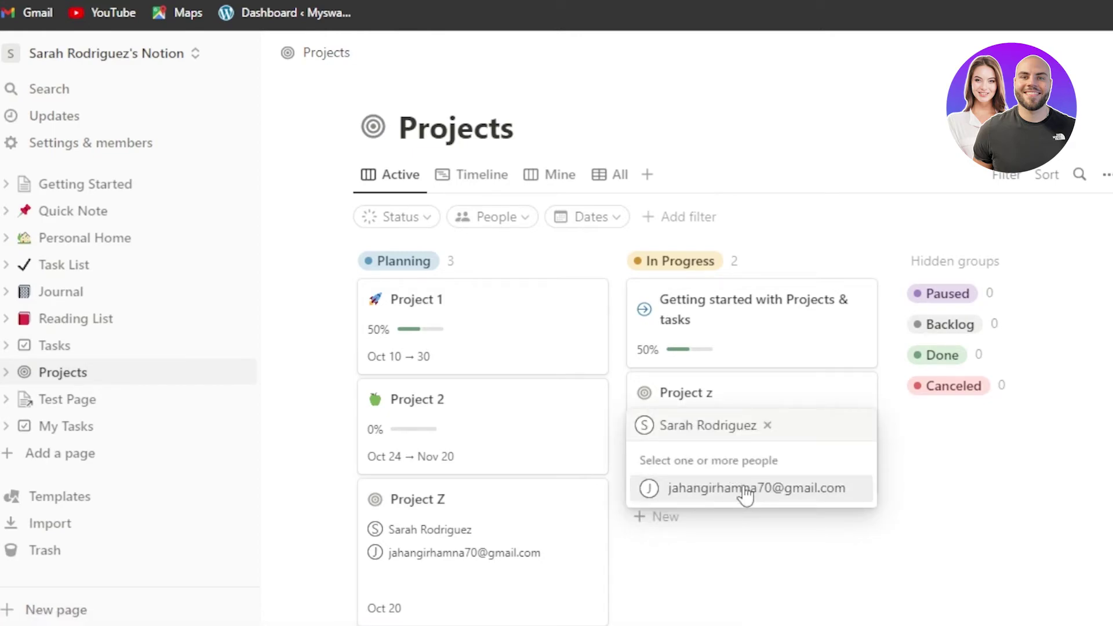
click(712, 491)
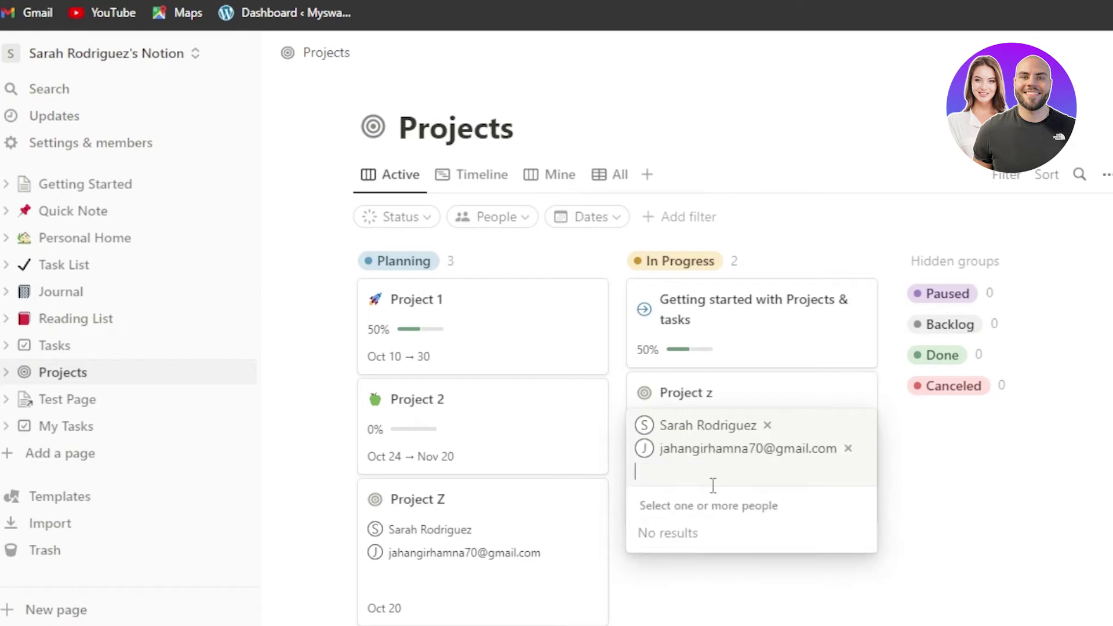
click(911, 532)
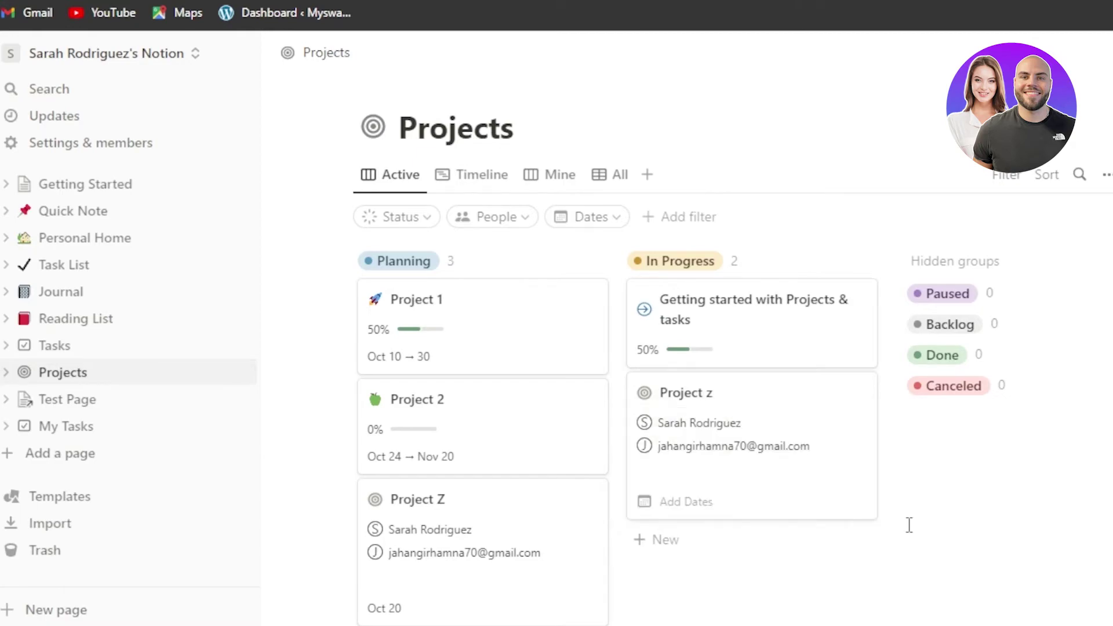
Step: Set Project z's date to Nov 26
click(687, 512)
click(818, 206)
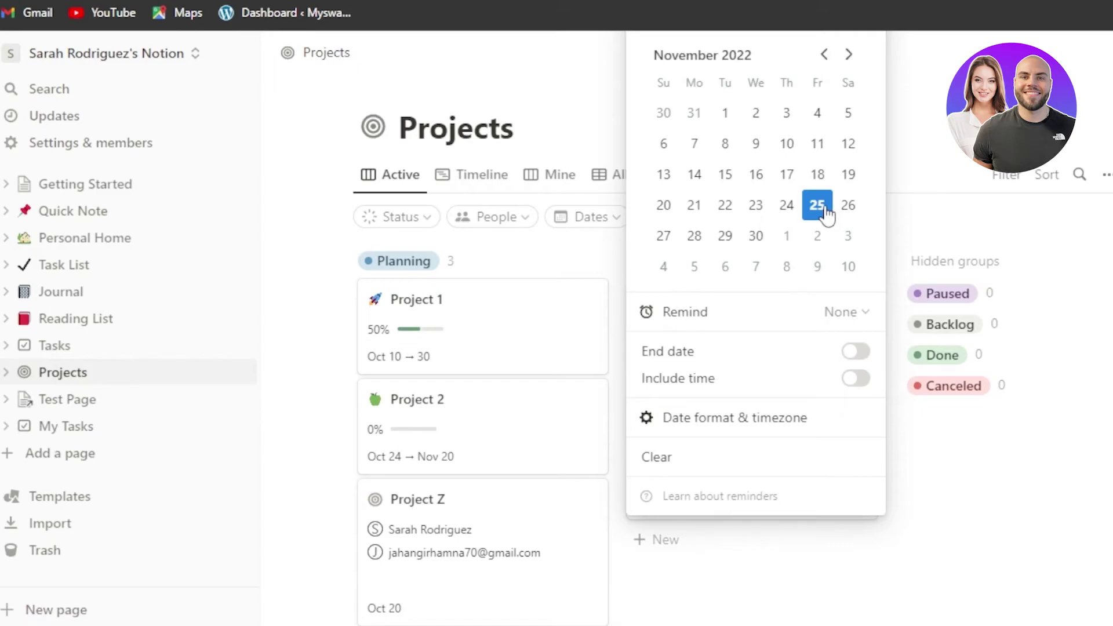
click(848, 208)
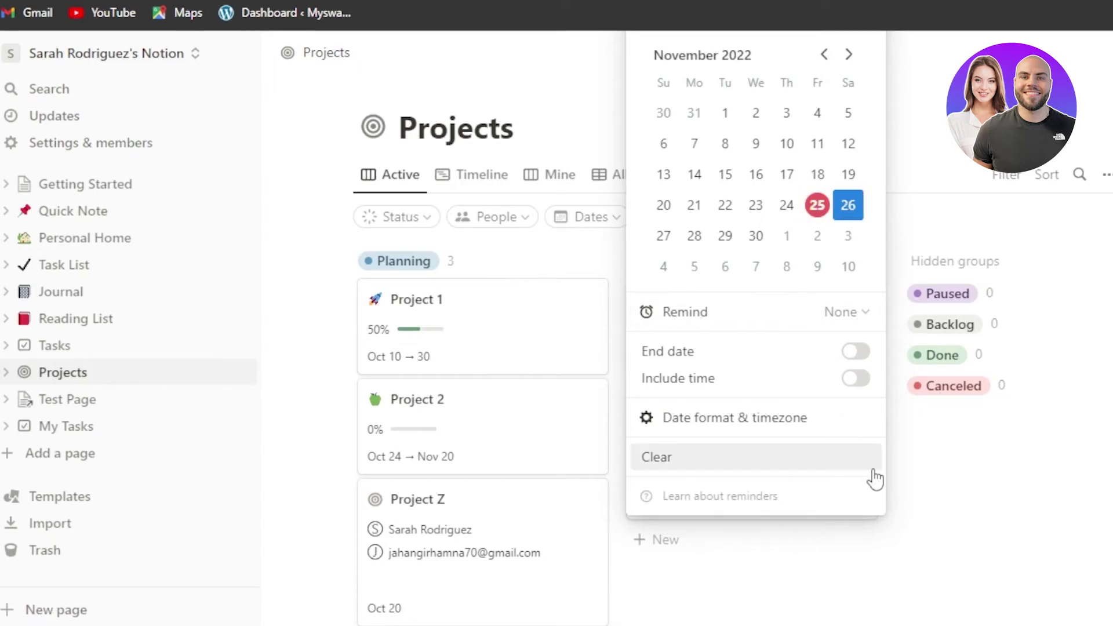
click(937, 511)
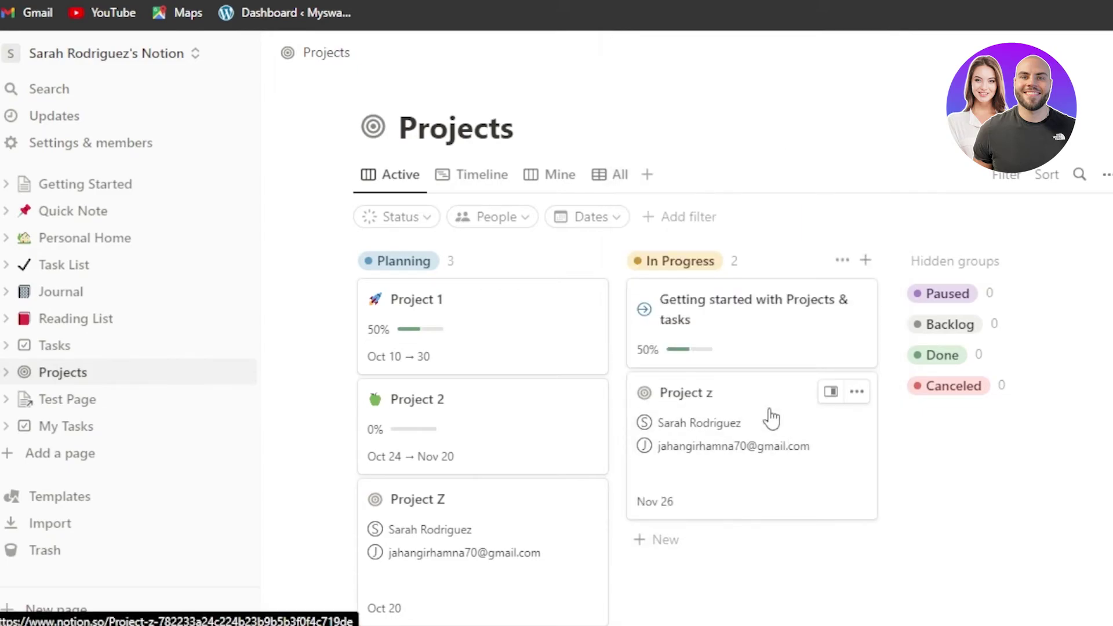
Step: Open Project z in side peek and add a row named 'task 1' to its Project tasks table
click(831, 403)
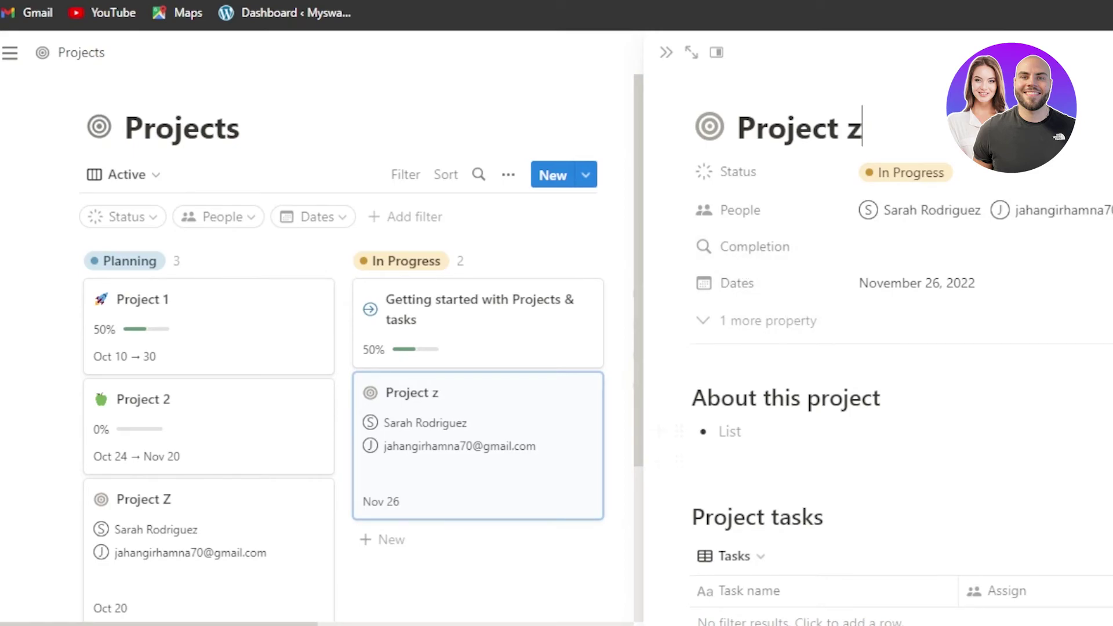
scroll(870, 516, down, 3)
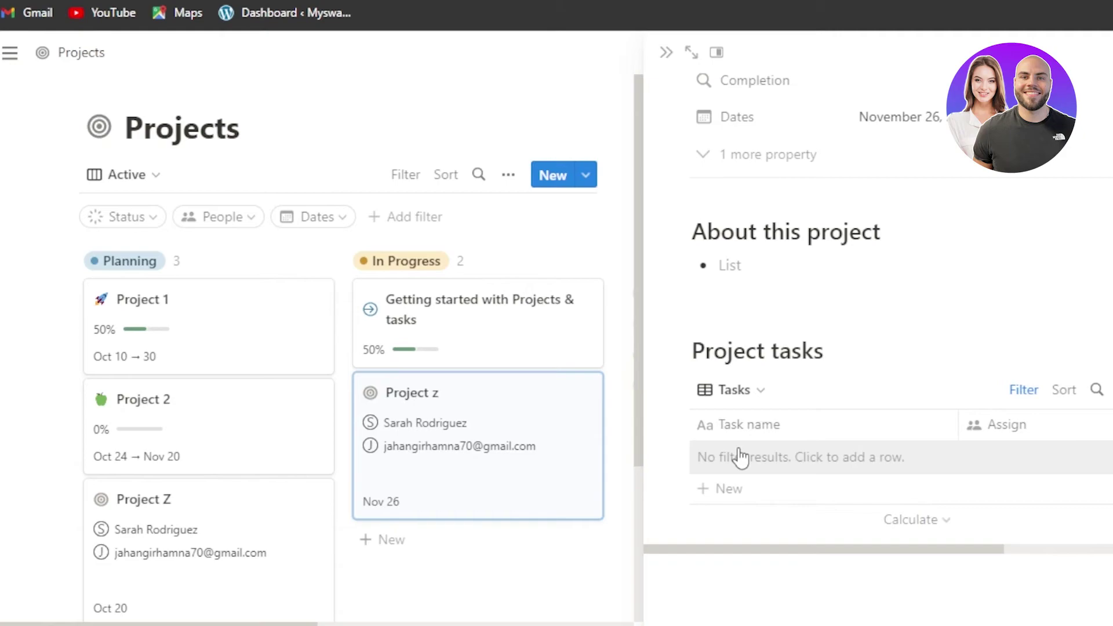
click(777, 425)
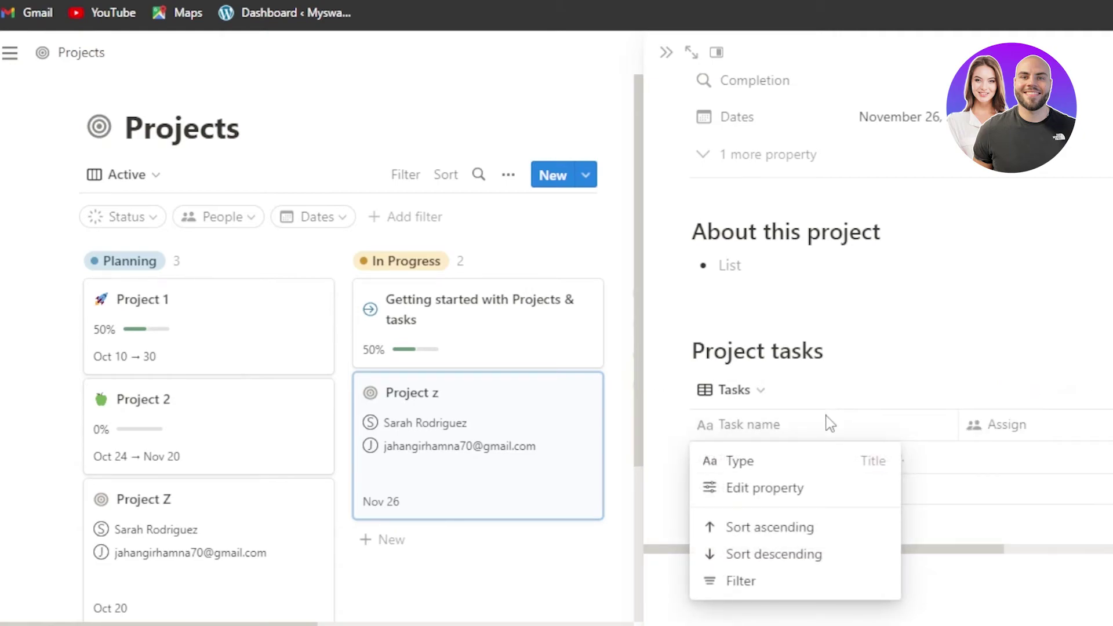
click(777, 427)
click(768, 427)
click(747, 433)
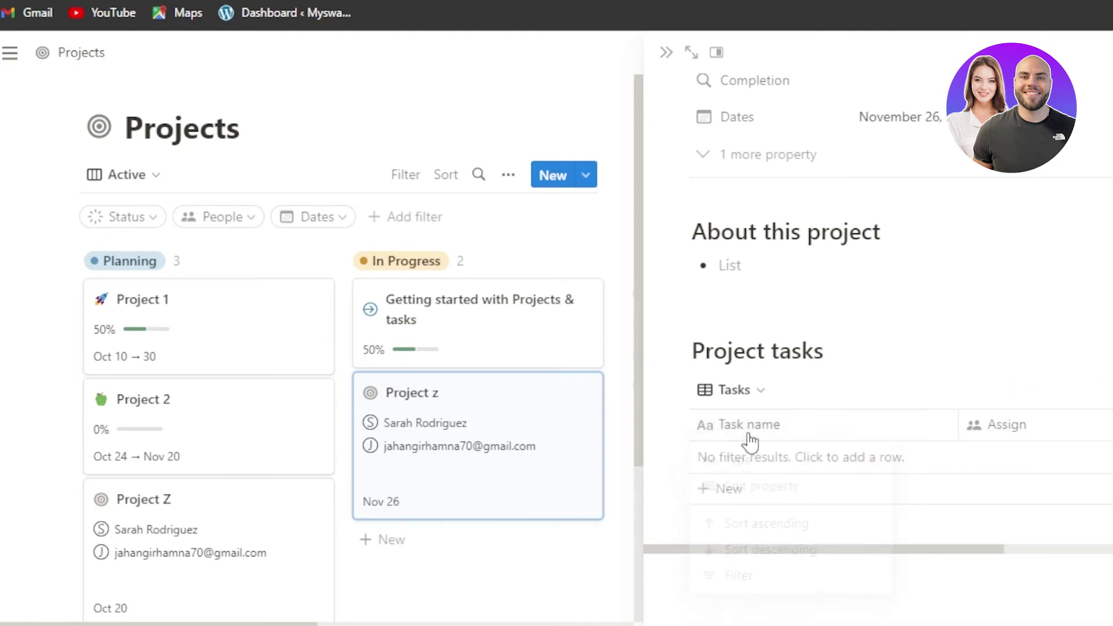
click(717, 497)
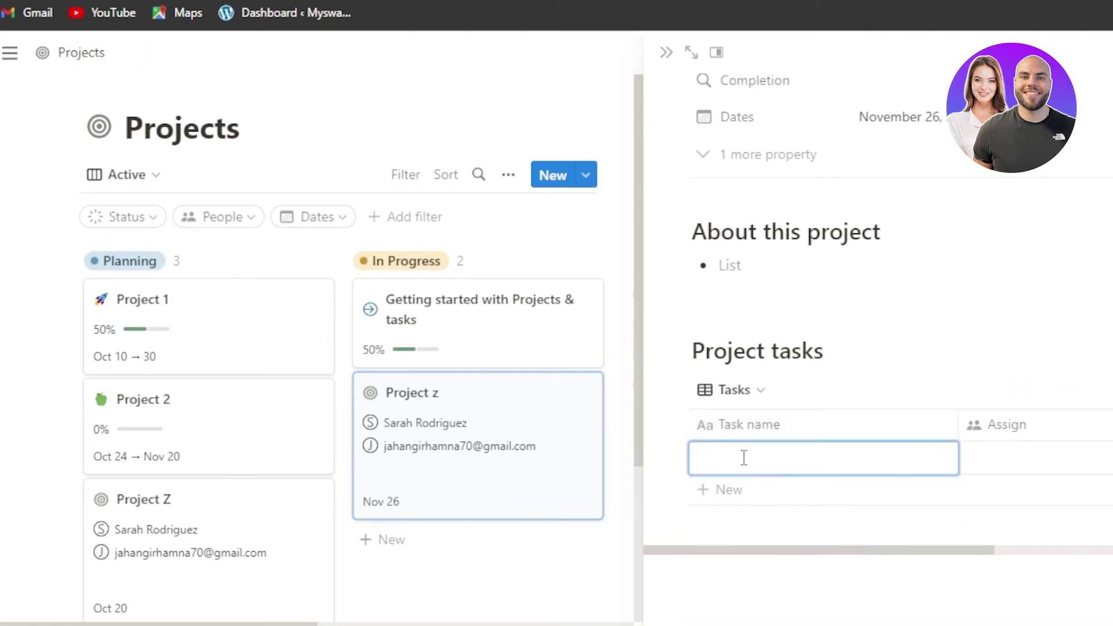
text(task 1)
key(Return)
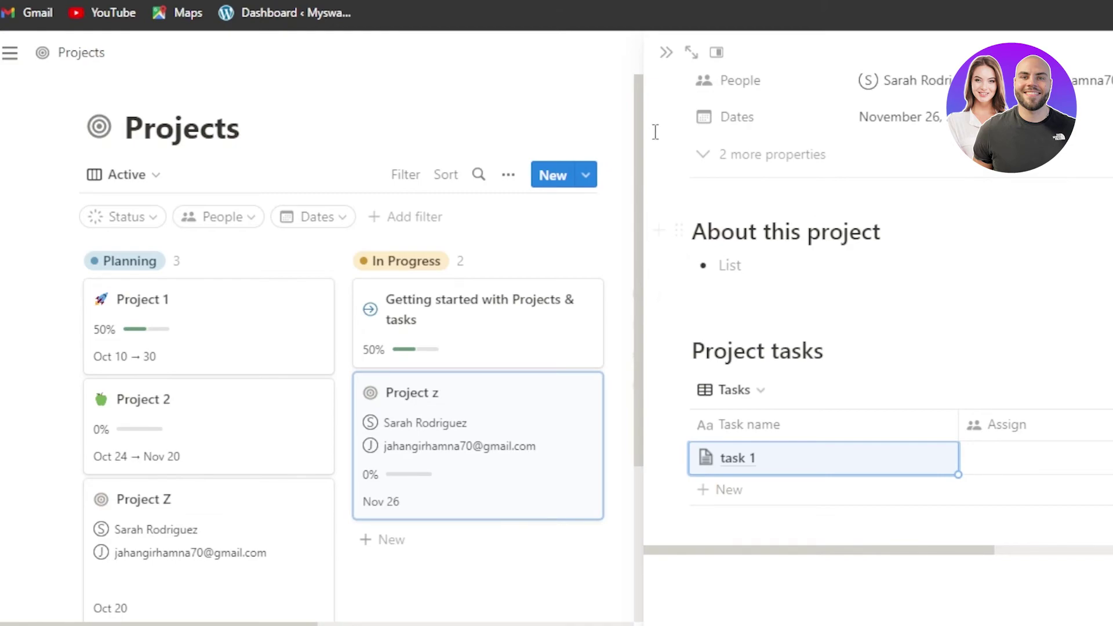
Step: Close Project z's side peek and add a cover image to the Projects page
click(668, 53)
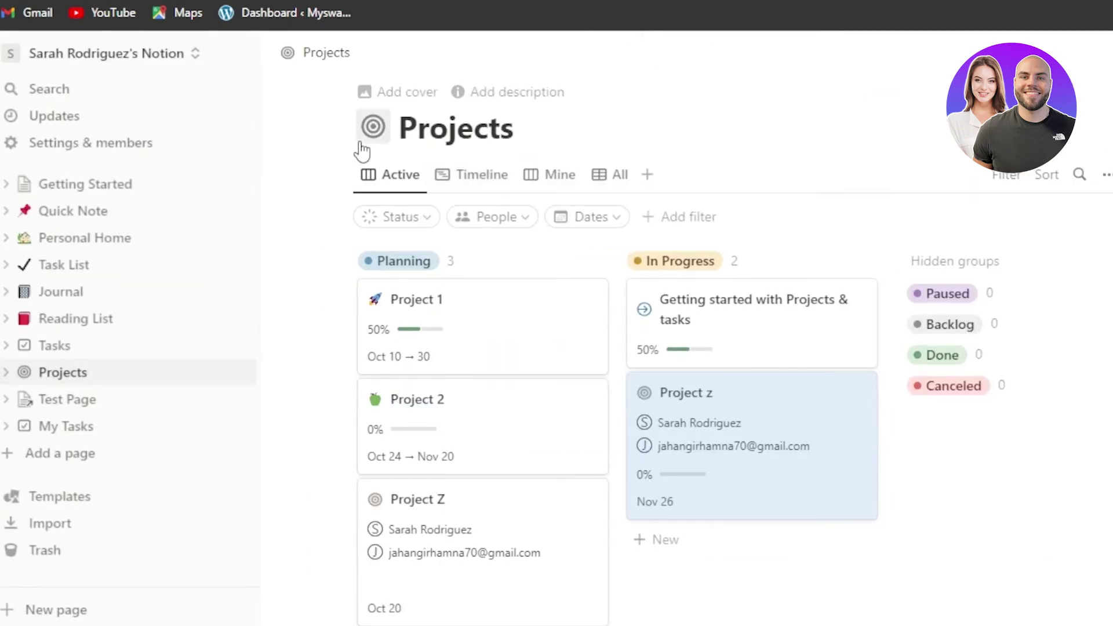
click(385, 97)
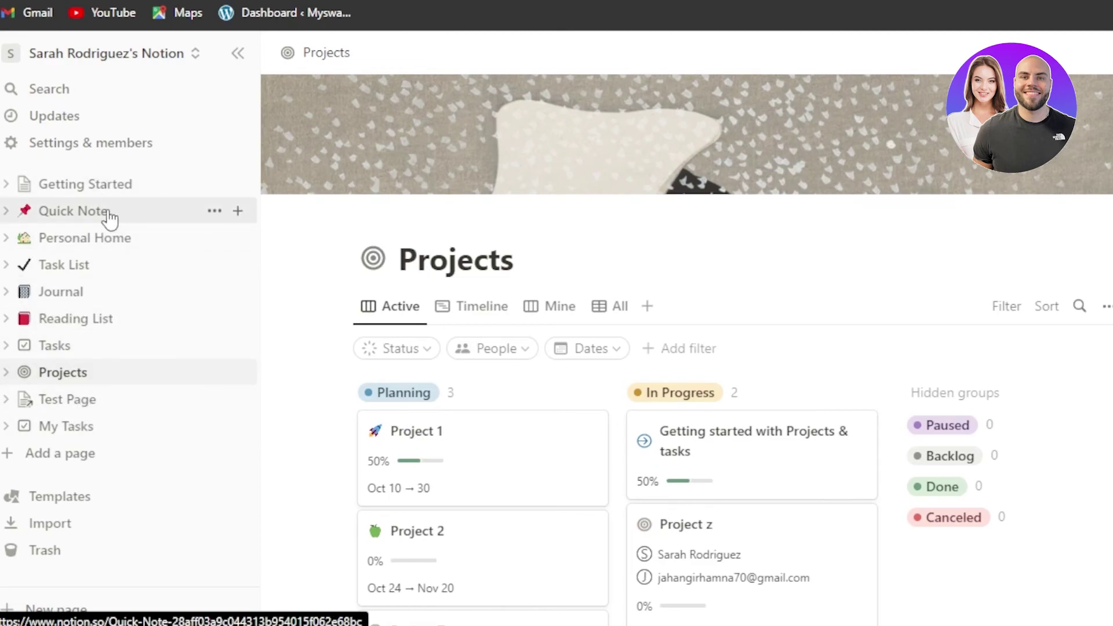
click(57, 496)
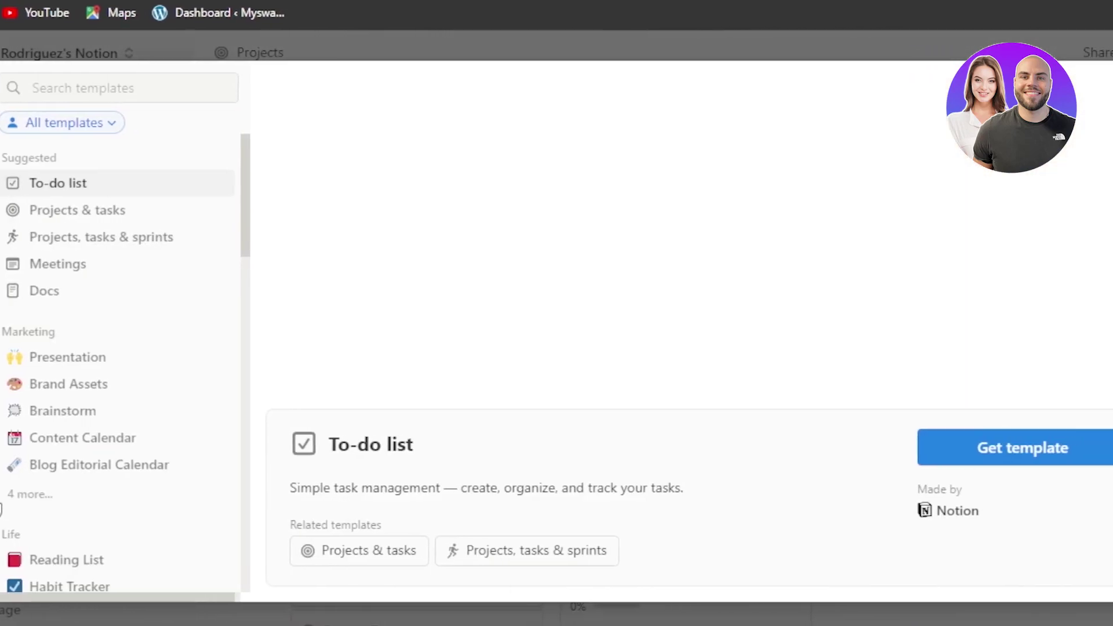
drag(242, 186, 268, 154)
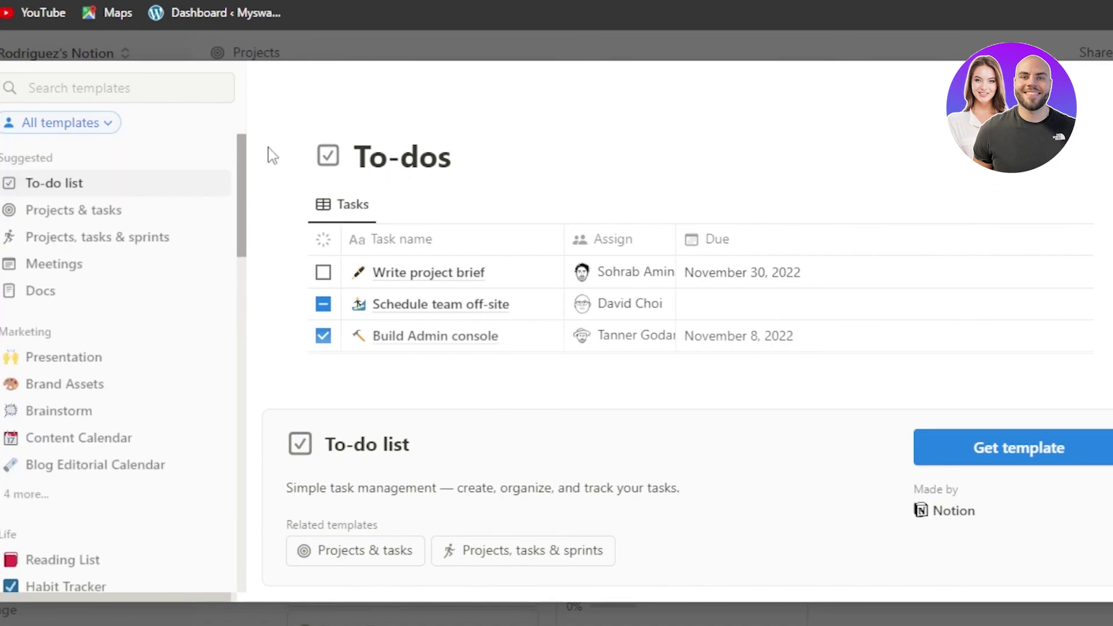
scroll(54, 281, down, 10)
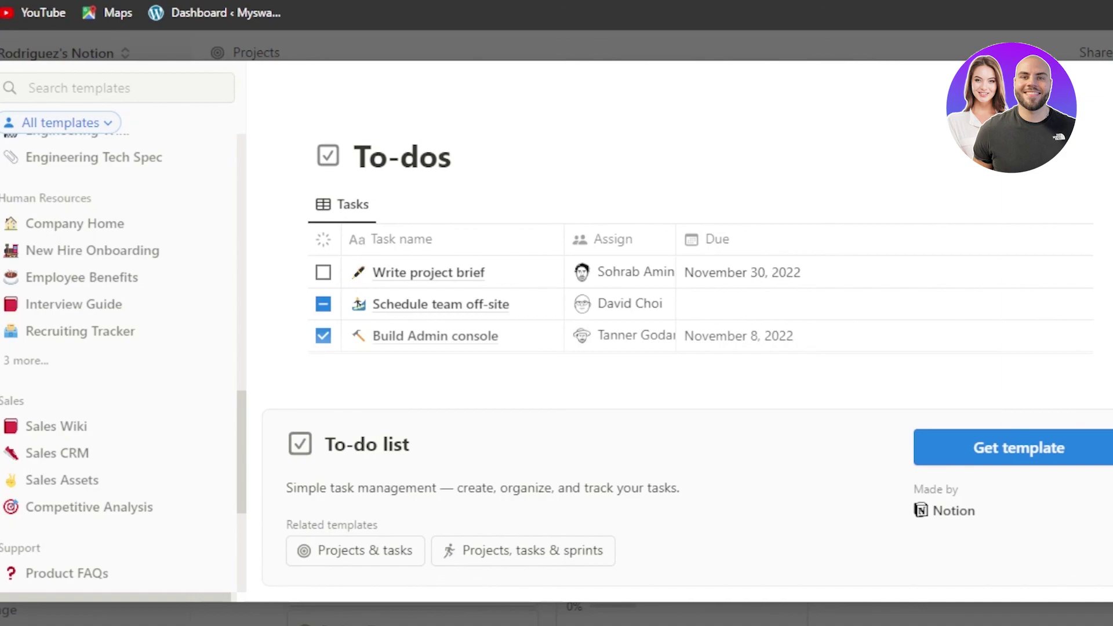
key(Escape)
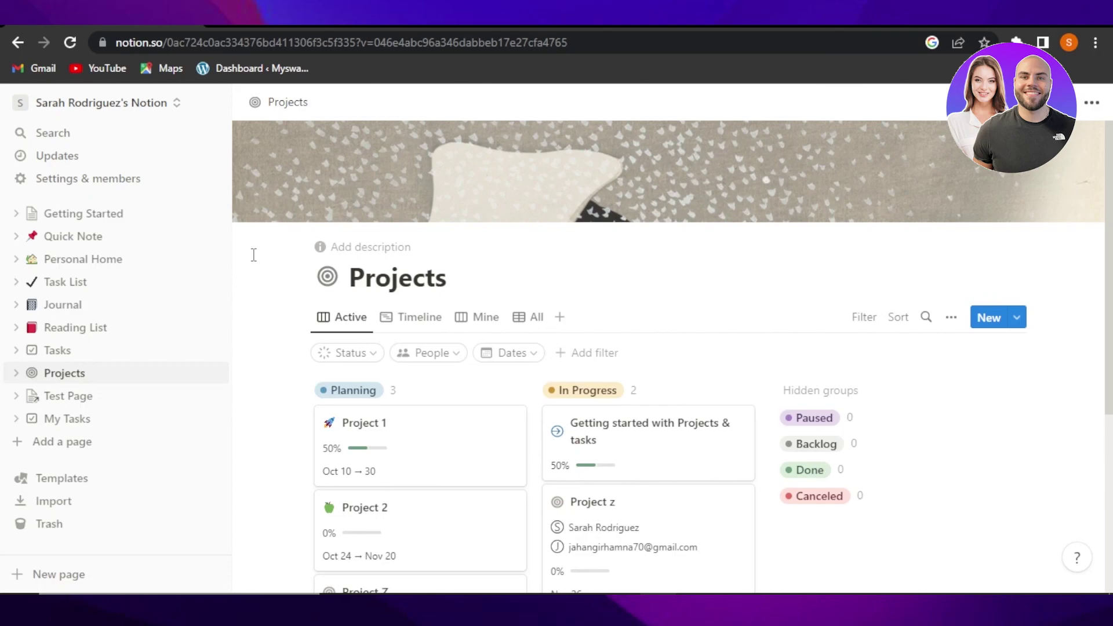
Step: Go to Getting Started in the sidebar and open its Quick Note page
click(96, 216)
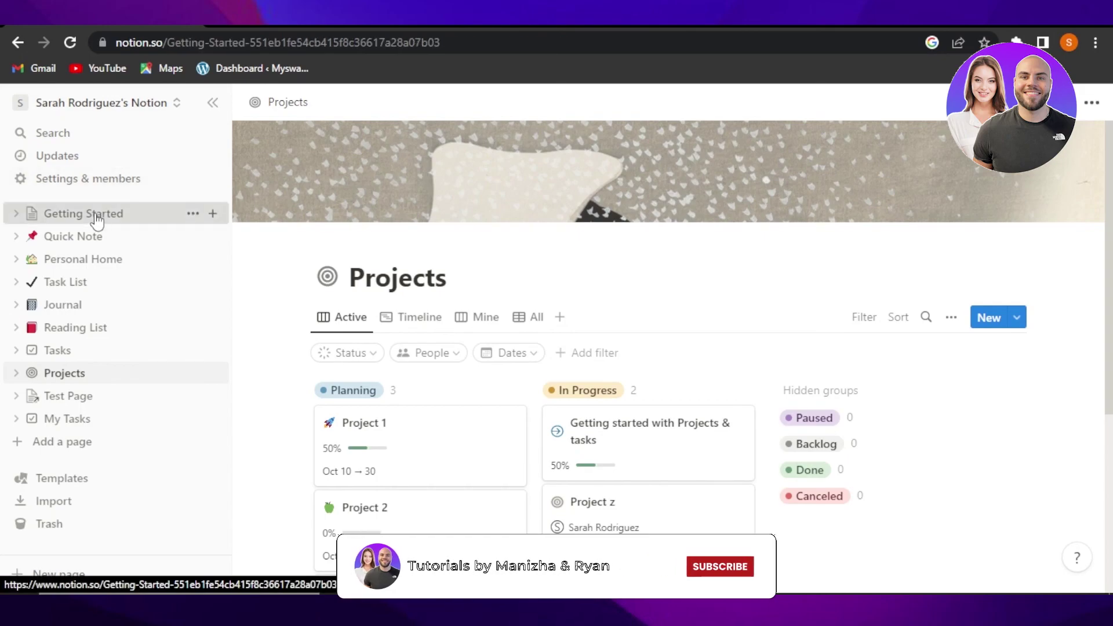
click(87, 239)
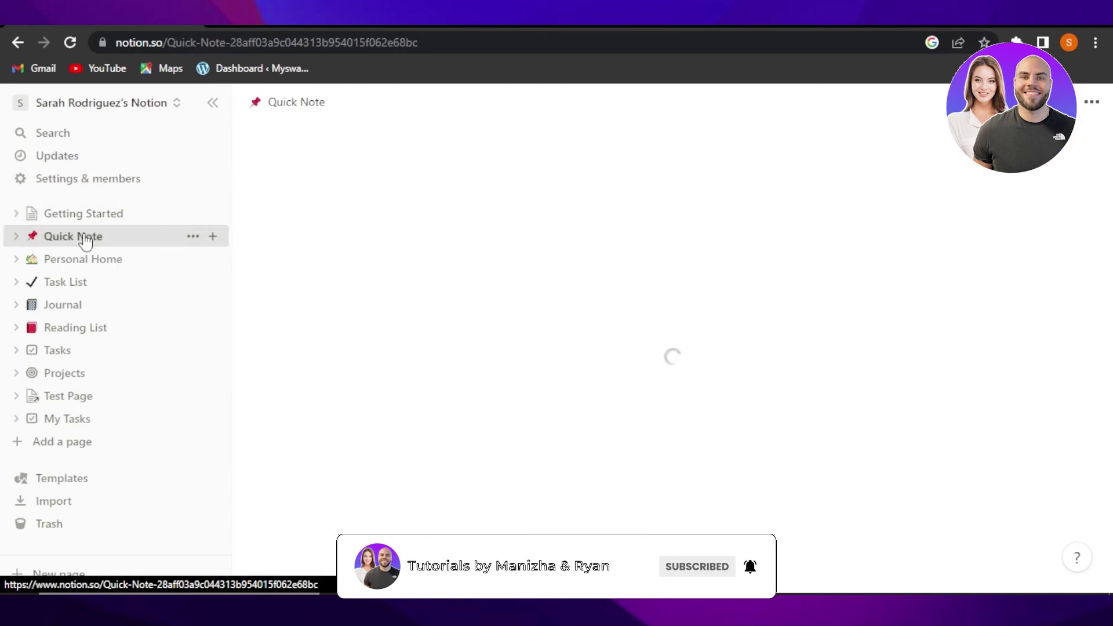